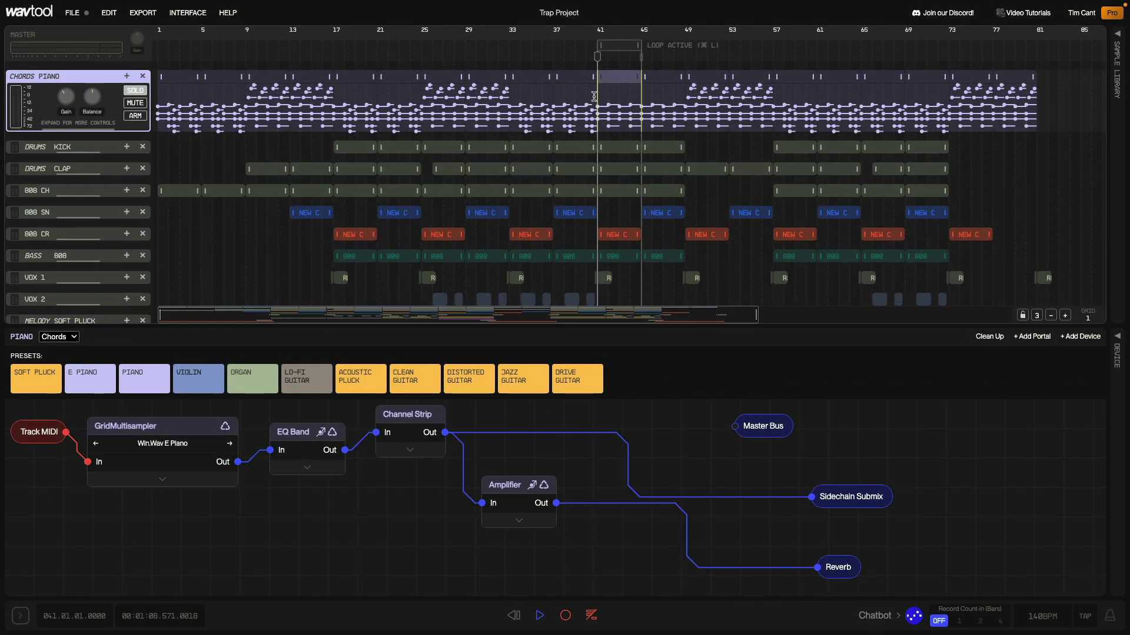
# Open and play back the piano chord clips that start at bars 41, 49 and 37.
pyautogui.click(612, 79)
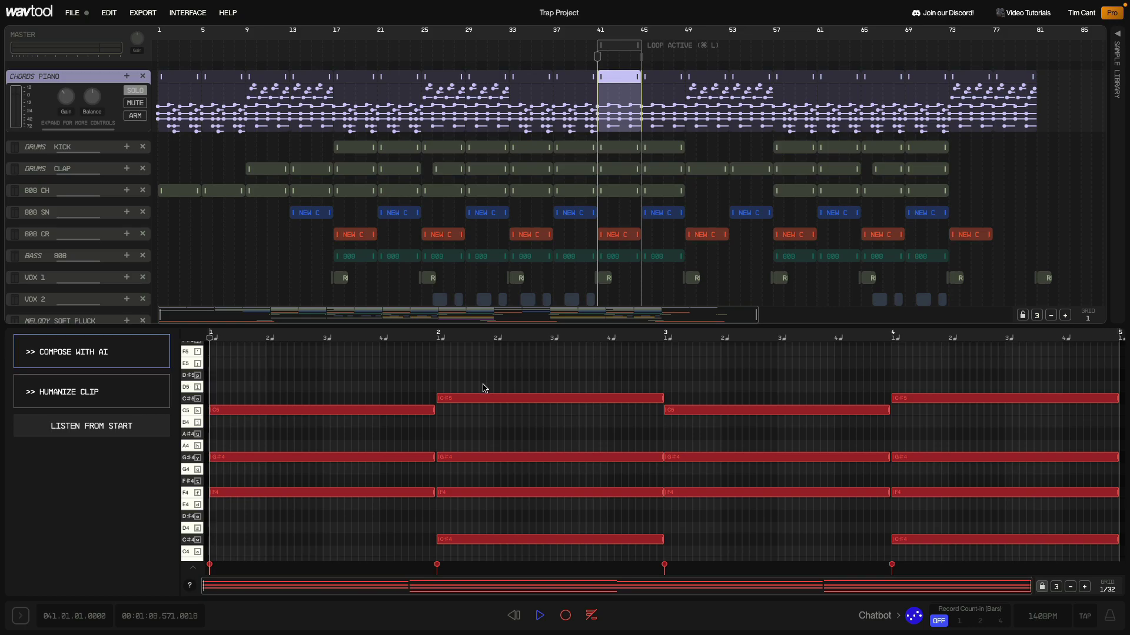
pyautogui.press('space')
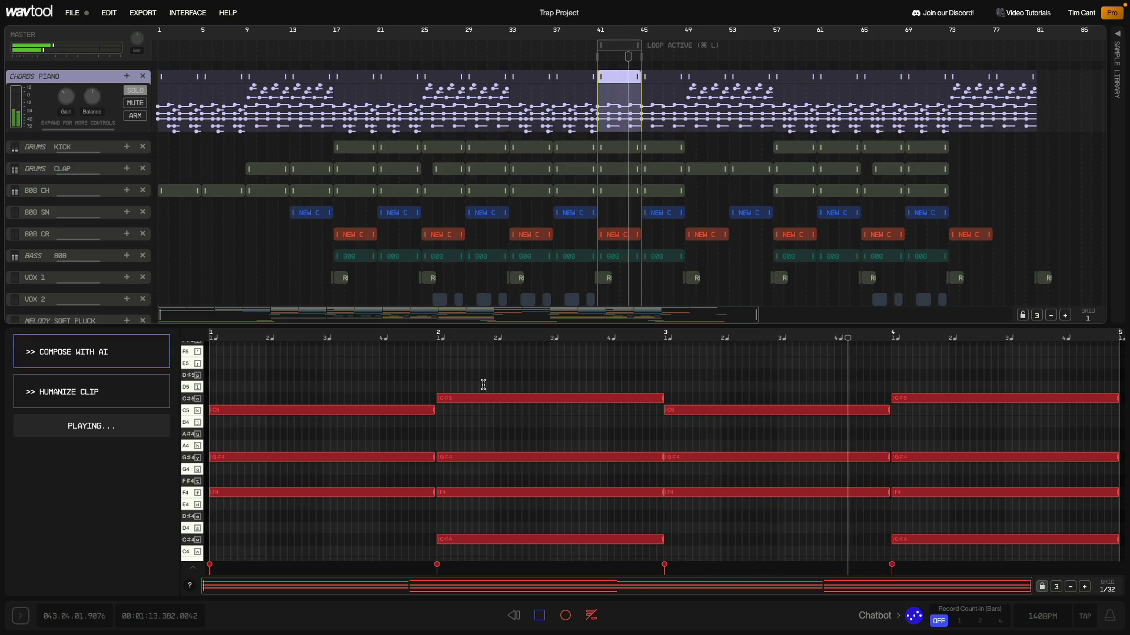
pyautogui.press('space')
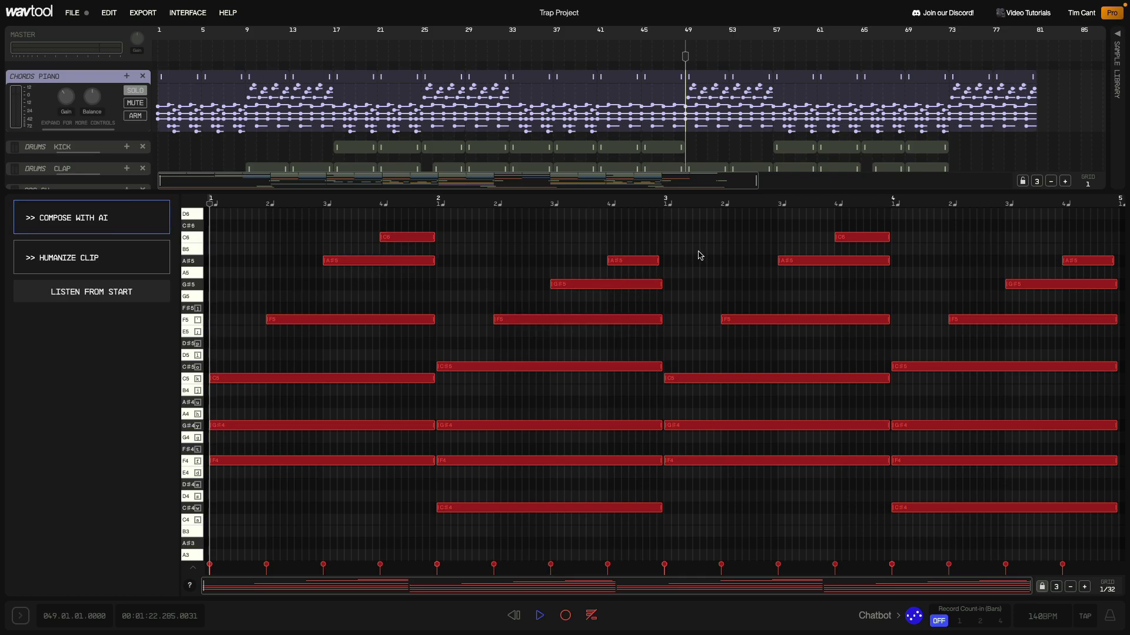
pyautogui.press('space')
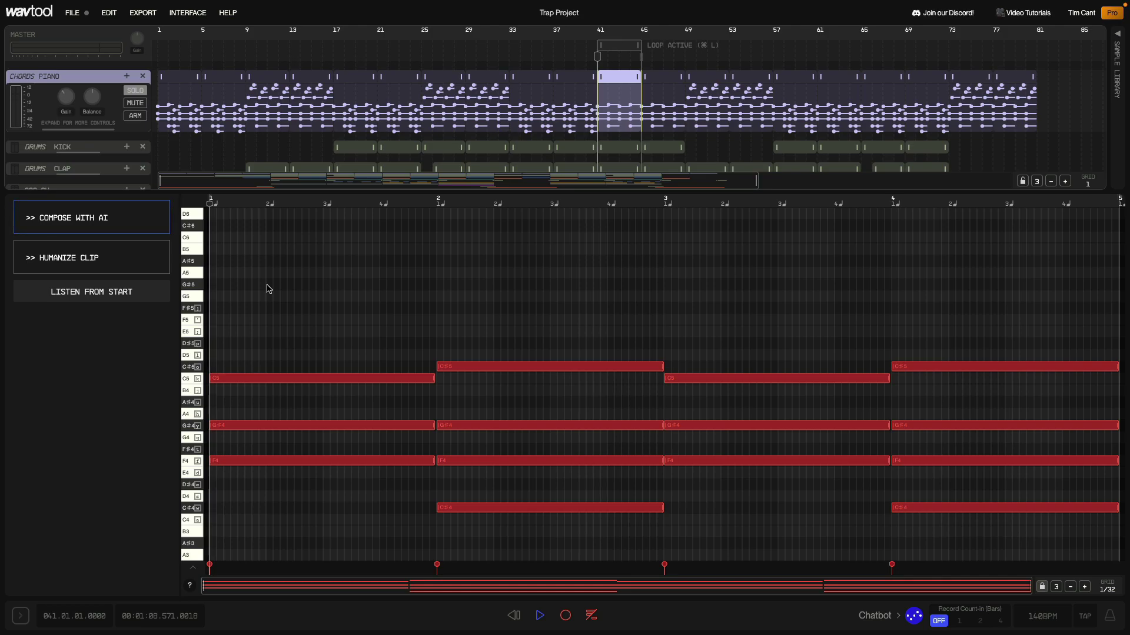
pyautogui.click(575, 75)
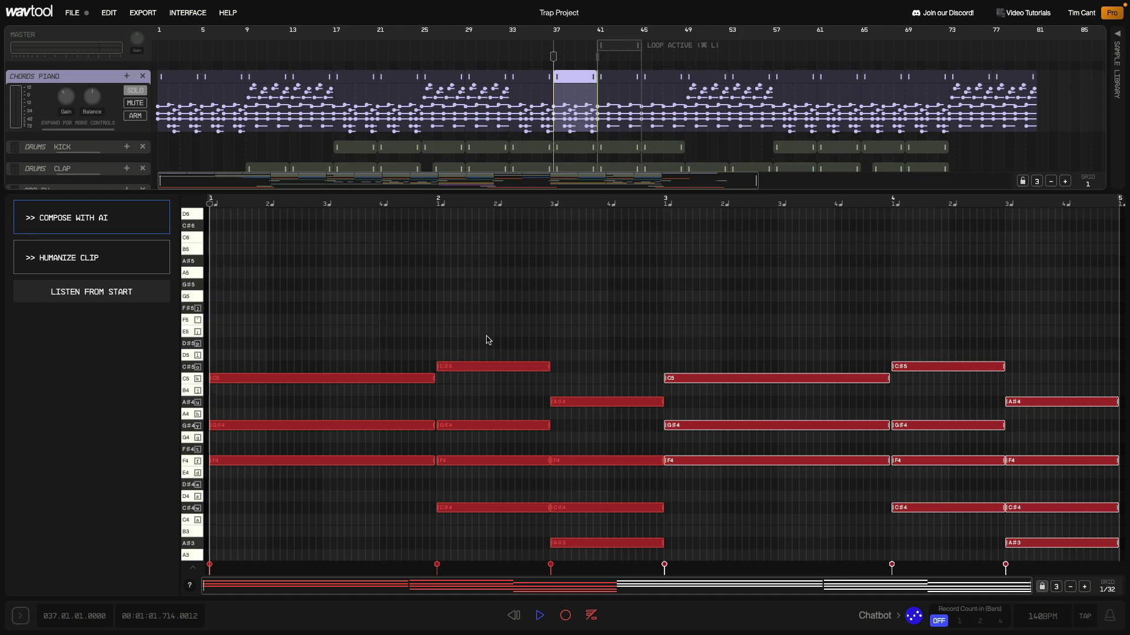
pyautogui.press('space')
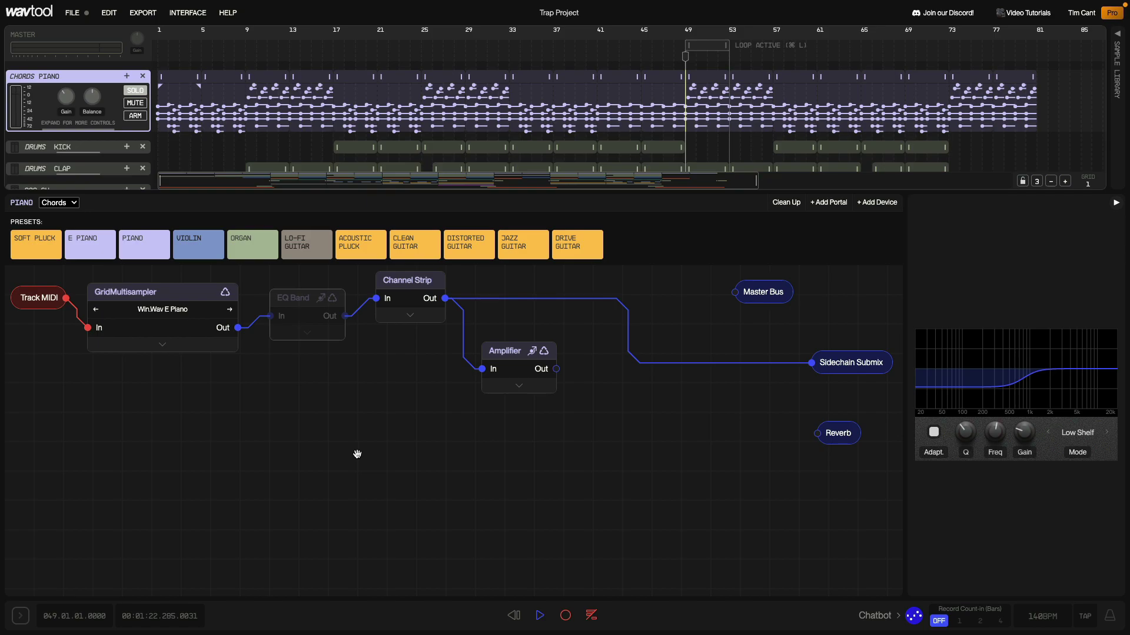
# Play the piano chords with the EQ Band bypassed, and re-enable the EQ Band to compare the sound.
pyautogui.press('space')
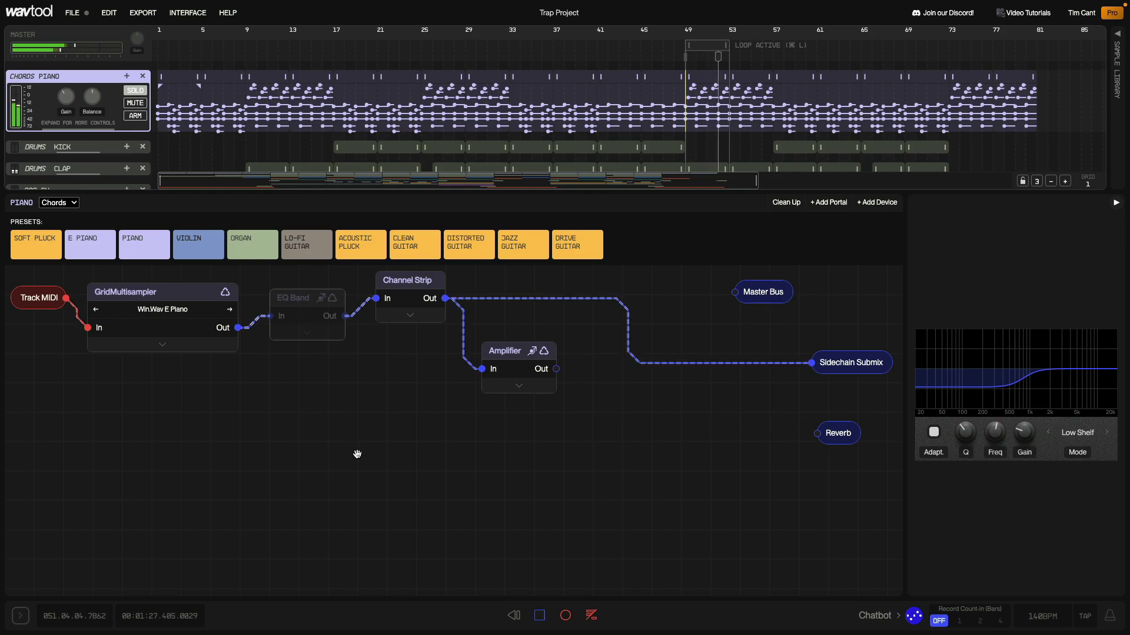
pyautogui.press('space')
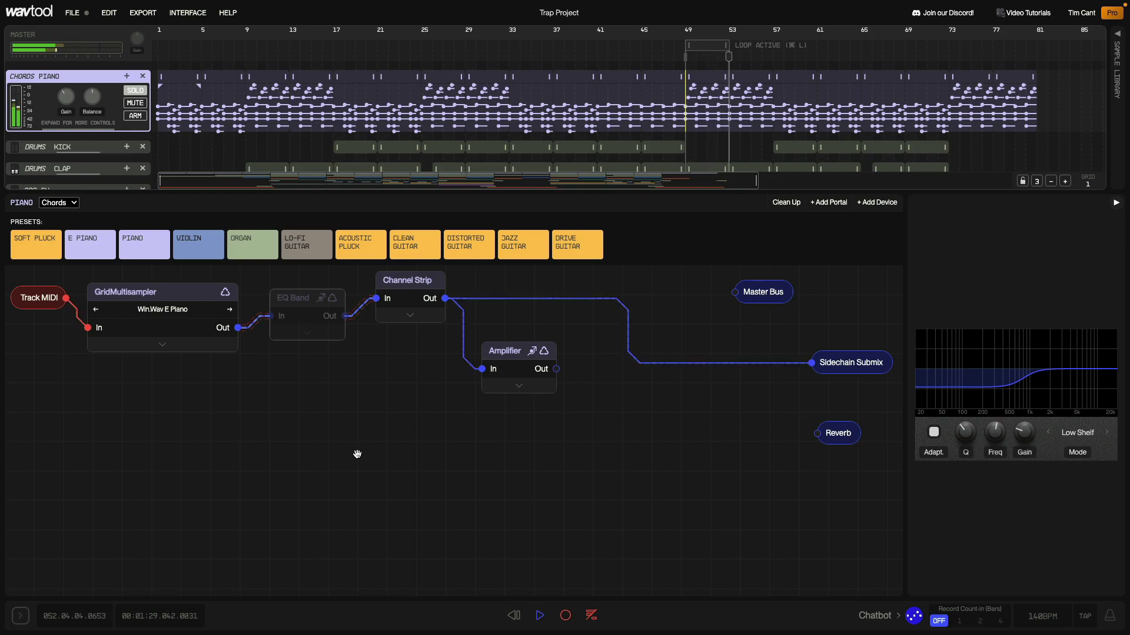
pyautogui.click(321, 299)
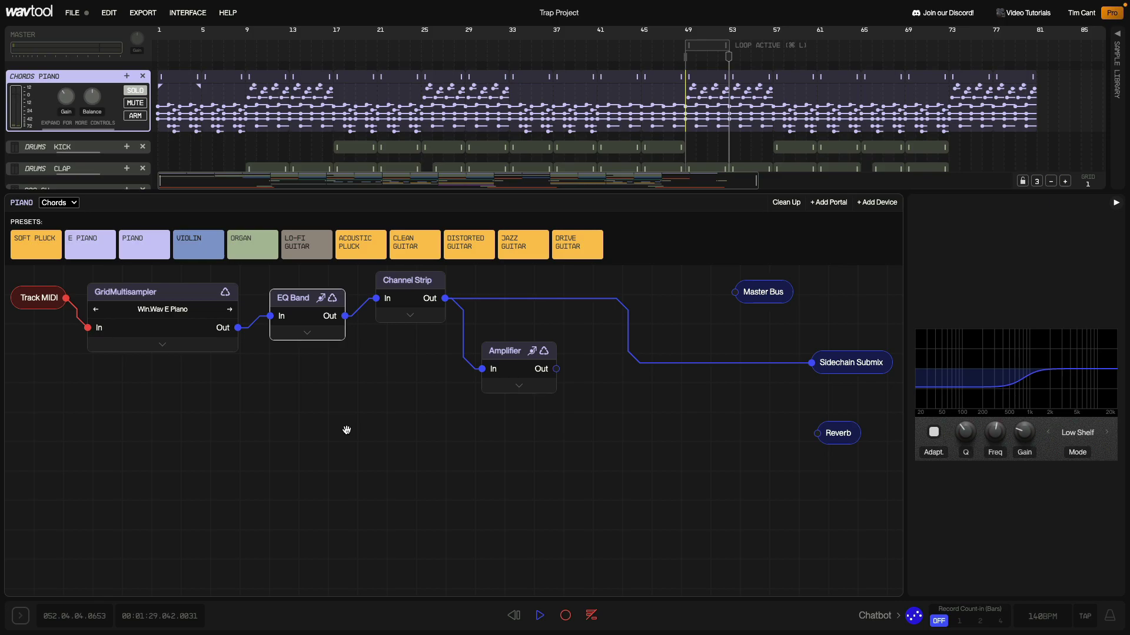
pyautogui.press('space')
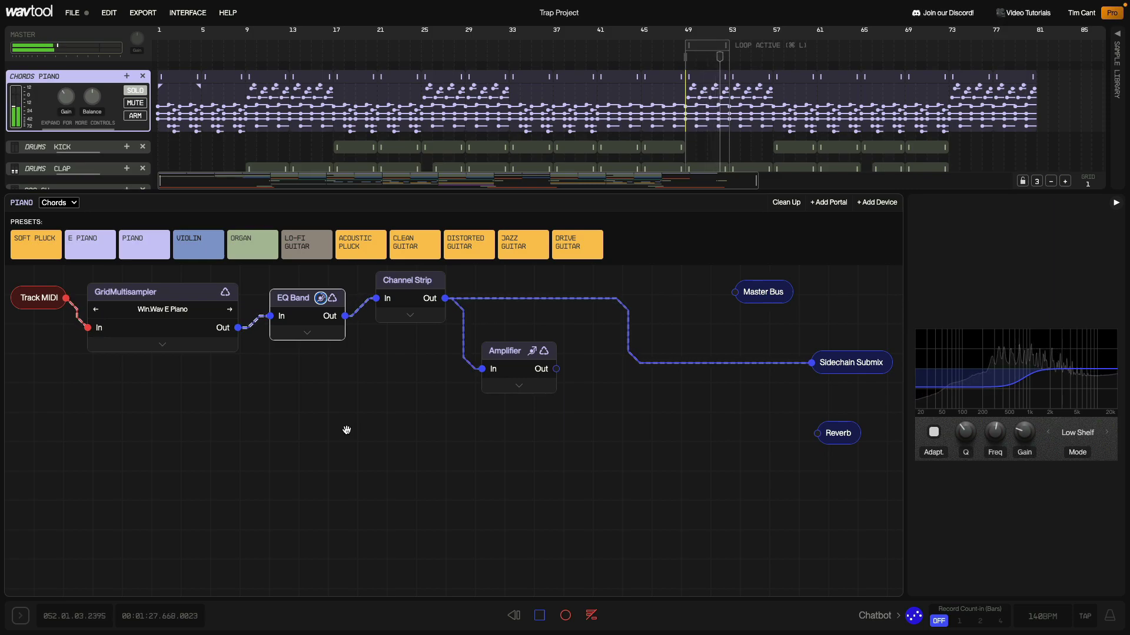
pyautogui.press('space')
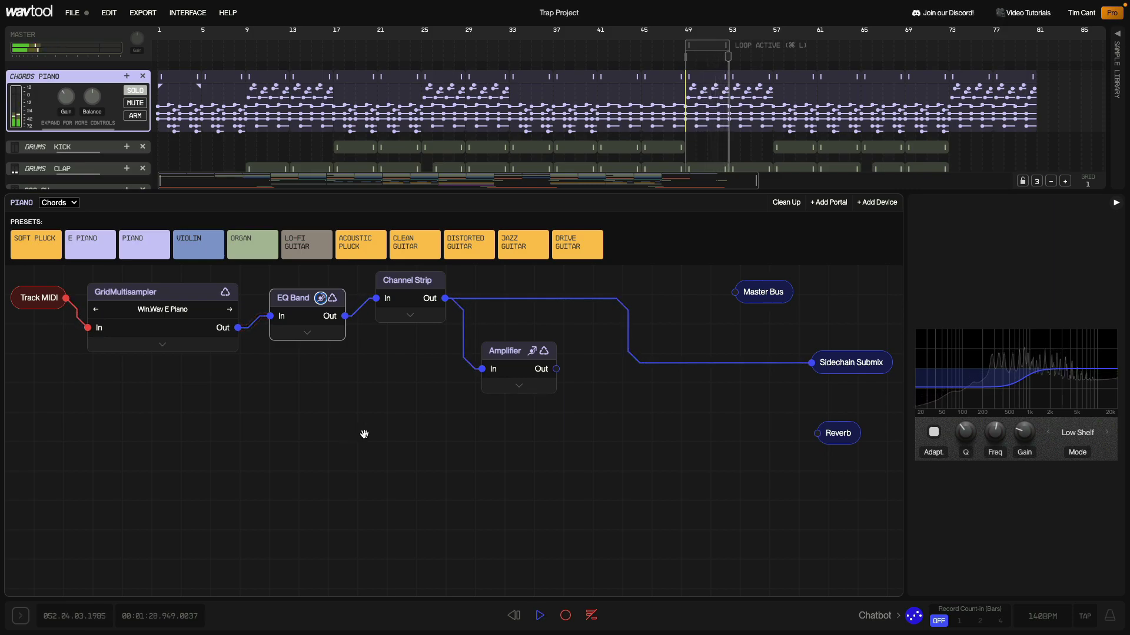
# Connect the piano chain's Amplifier output to the Reverb portal and play the chords.
pyautogui.moveTo(555, 369); pyautogui.dragTo(817, 433)
pyautogui.press('space')
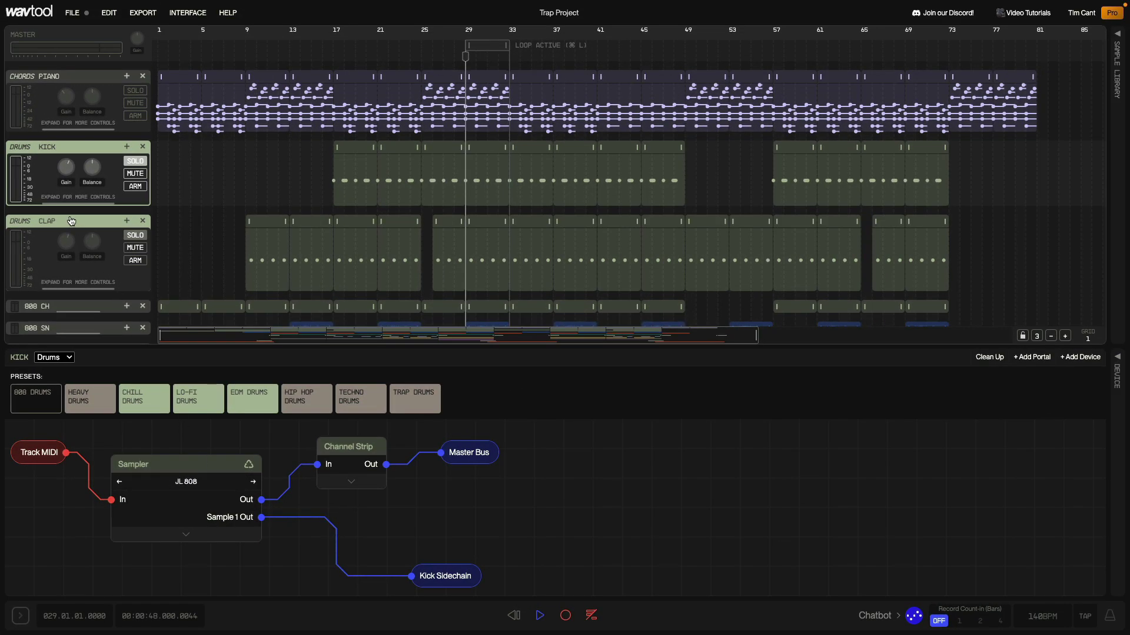
# Review the Clap and Kick tracks, opening their clips at bar 29 and playing the drum loop.
pyautogui.click(71, 220)
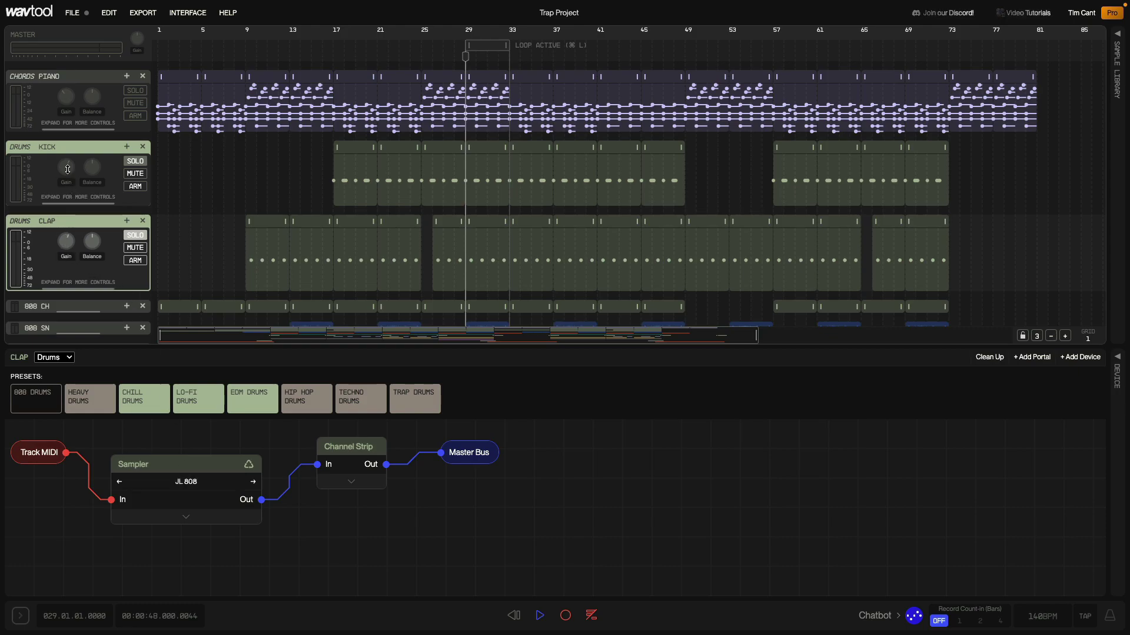
pyautogui.click(479, 228)
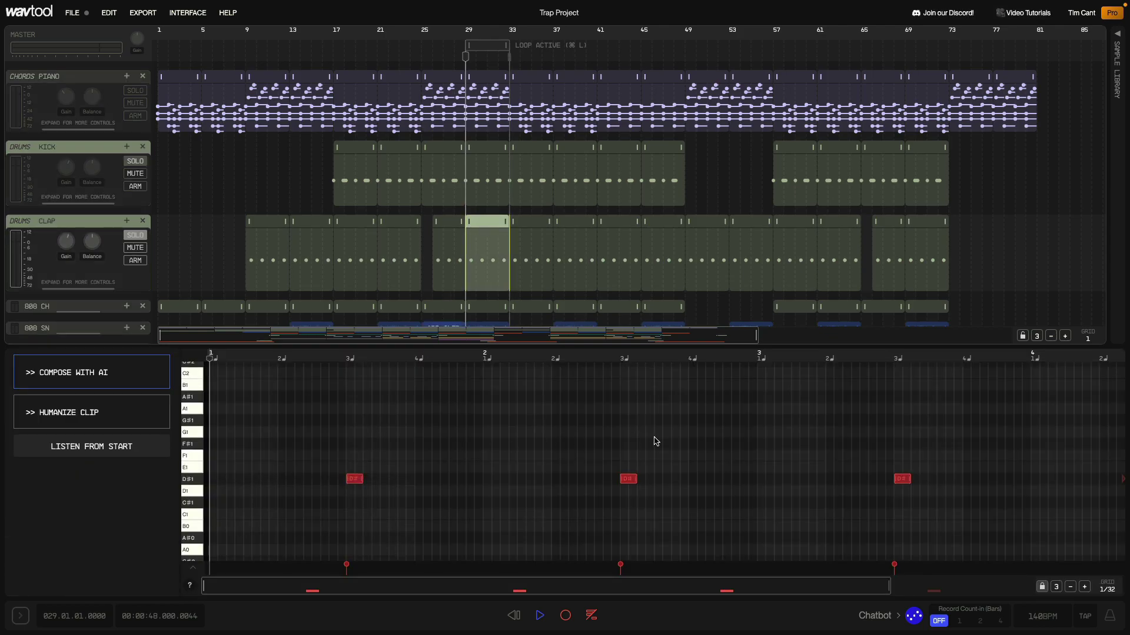
pyautogui.click(480, 149)
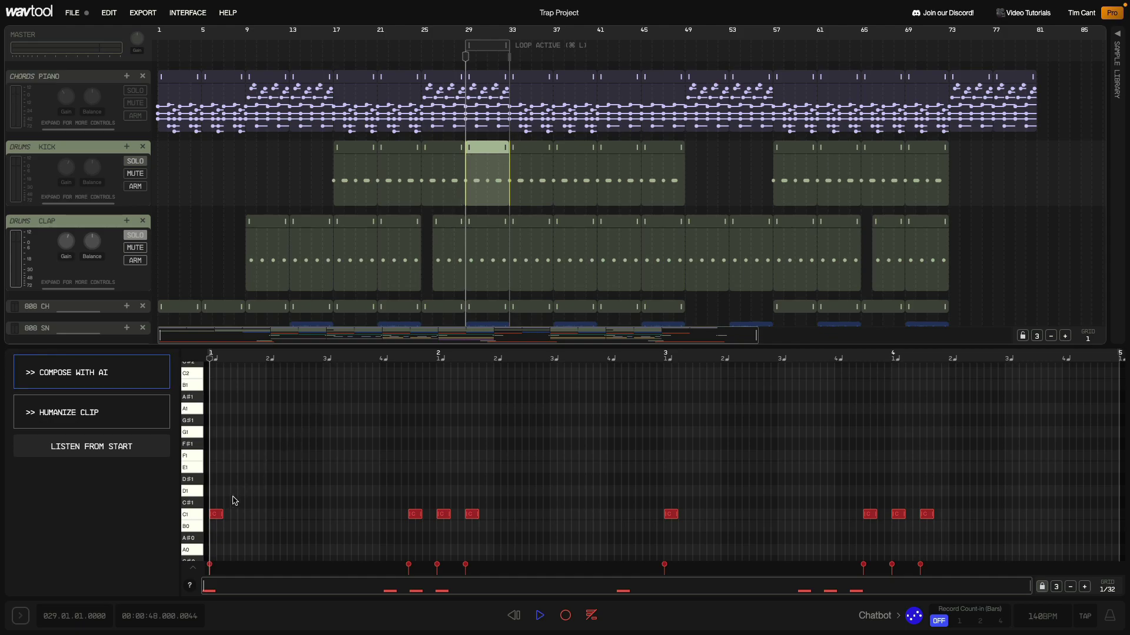
pyautogui.press('space')
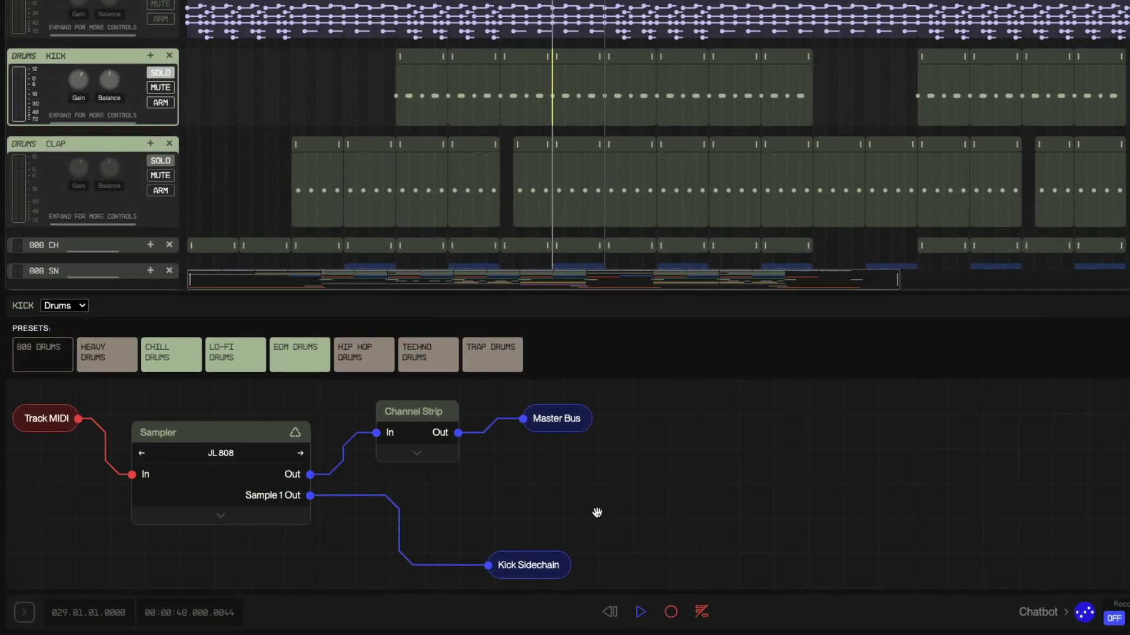
pyautogui.press('space')
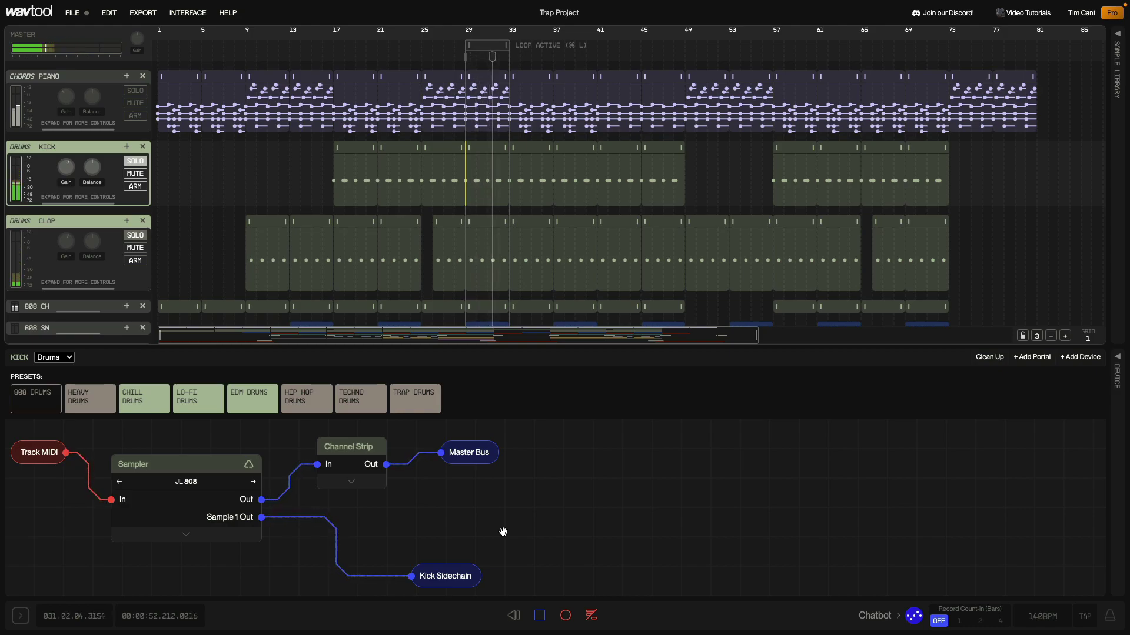
pyautogui.press('space')
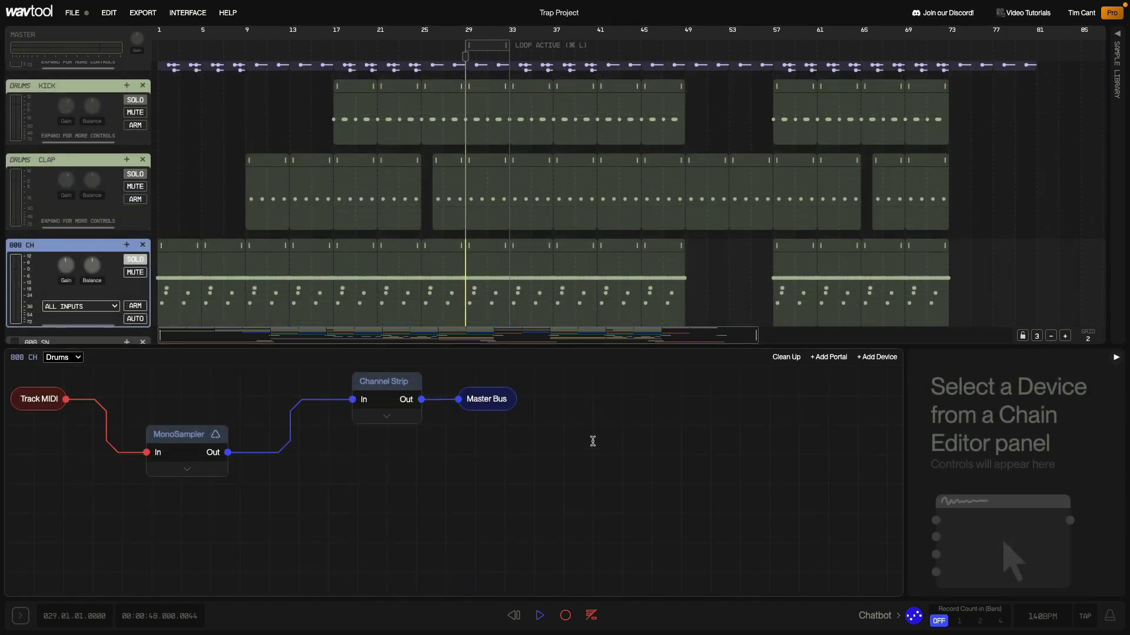
# Inspect the 808 CH track's MonoSampler and its clip at bar 29, switching the note grid to triplets and back.
pyautogui.click(189, 435)
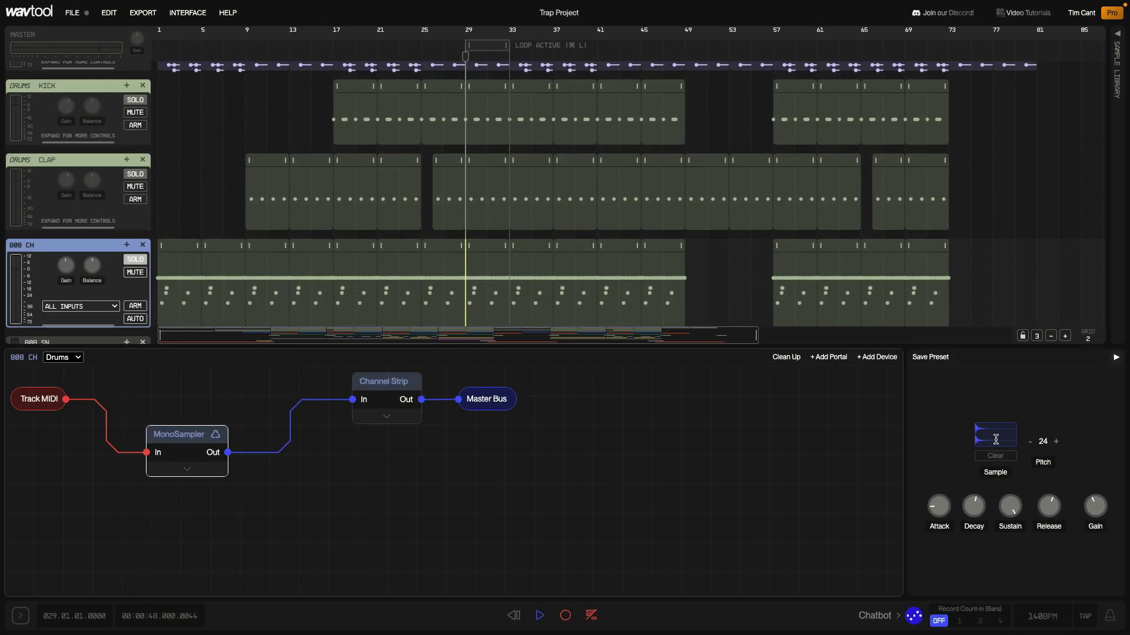
pyautogui.click(485, 251)
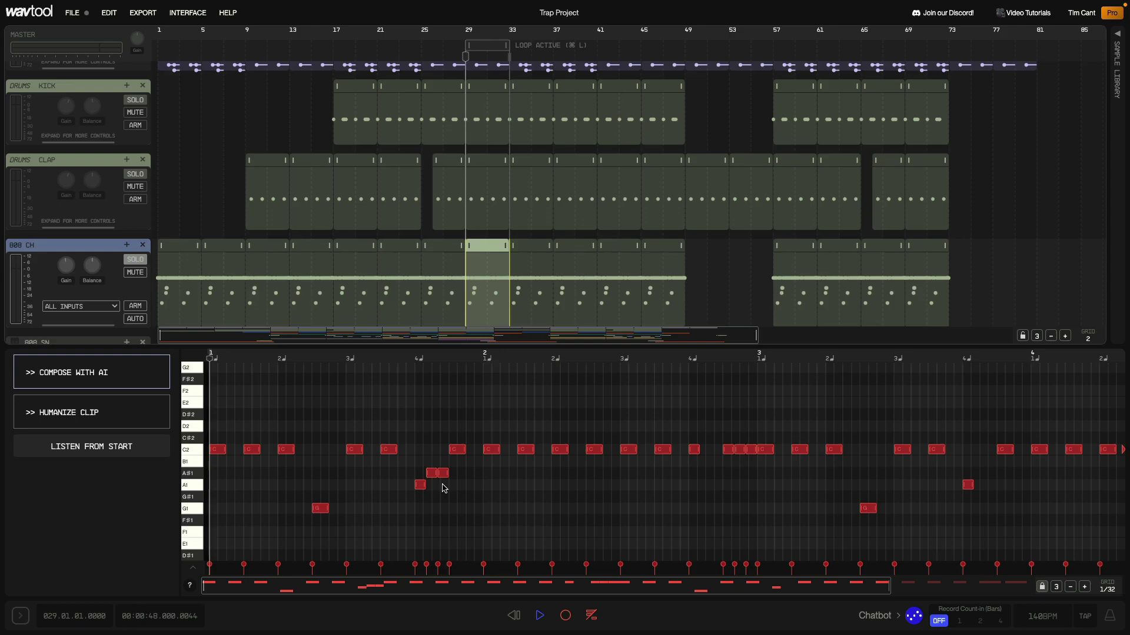
pyautogui.click(1056, 587)
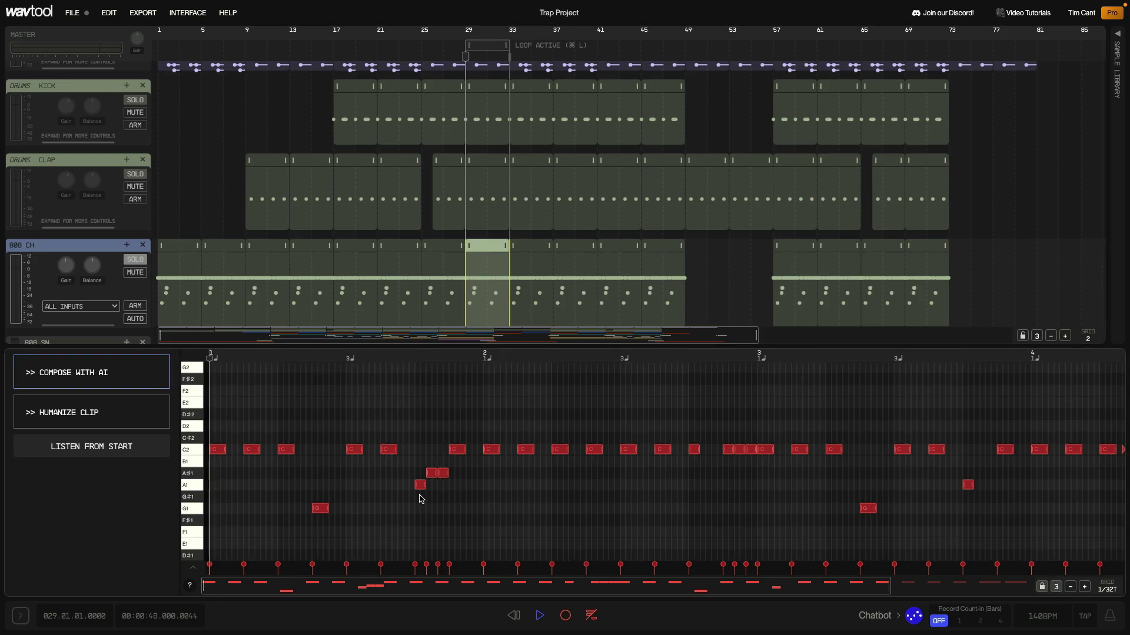
pyautogui.click(1056, 587)
# Play the 808 CH loop from bar 29 with the whole clip in view.
pyautogui.press('space')
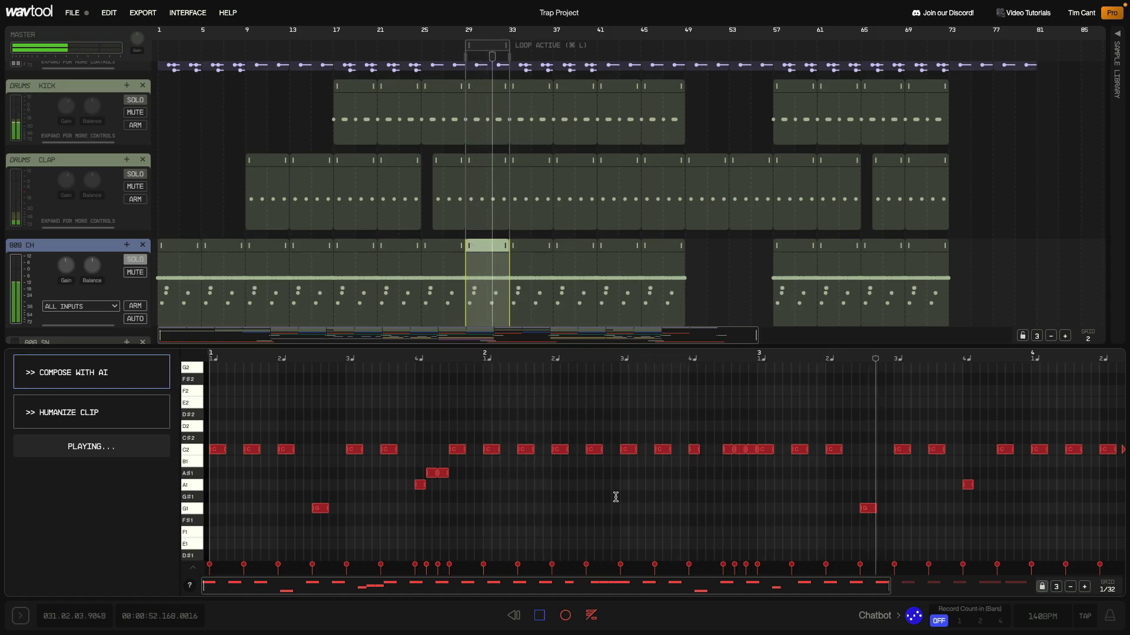
pyautogui.scroll(-3, 615, 497)
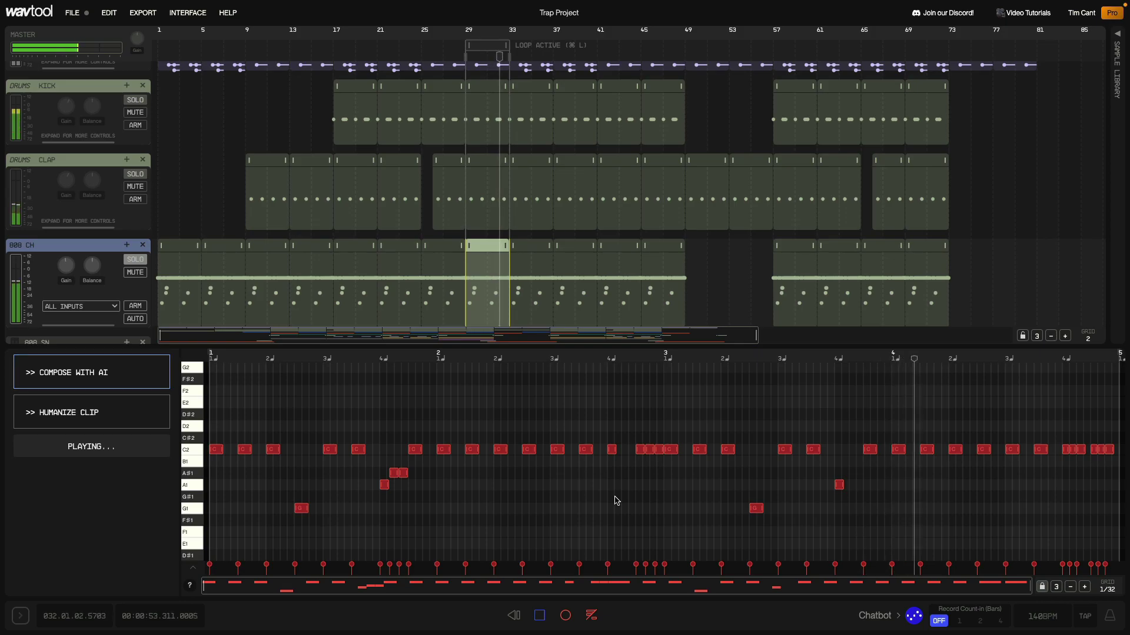
pyautogui.press('space')
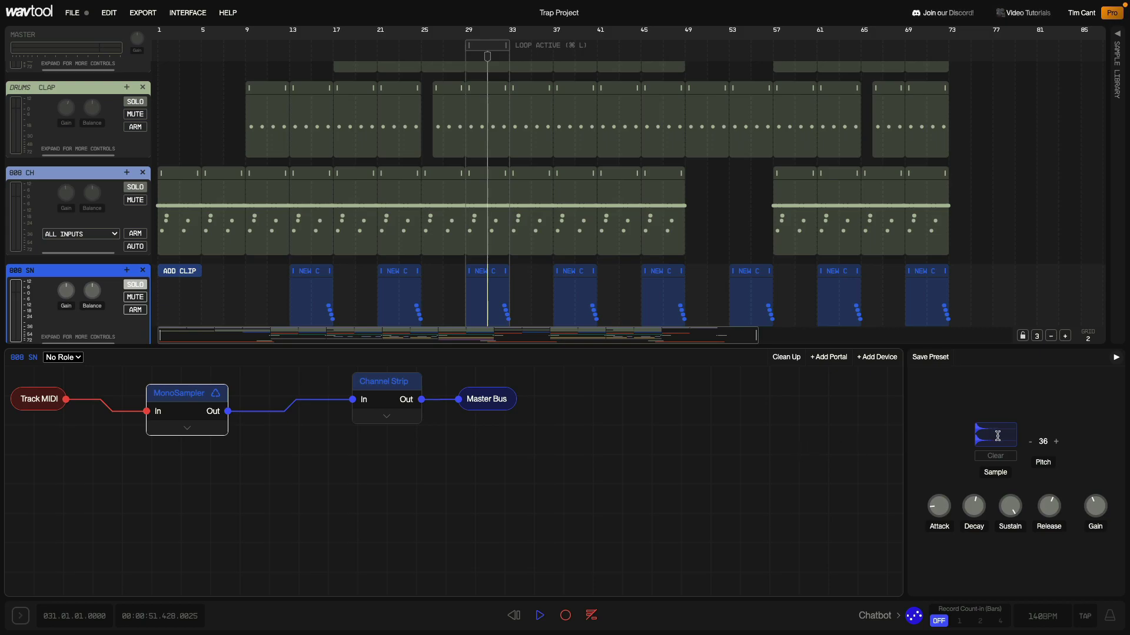
# Open the 808 SN clip at bar 29 and play its closing fill from the clip's third bar.
pyautogui.click(490, 275)
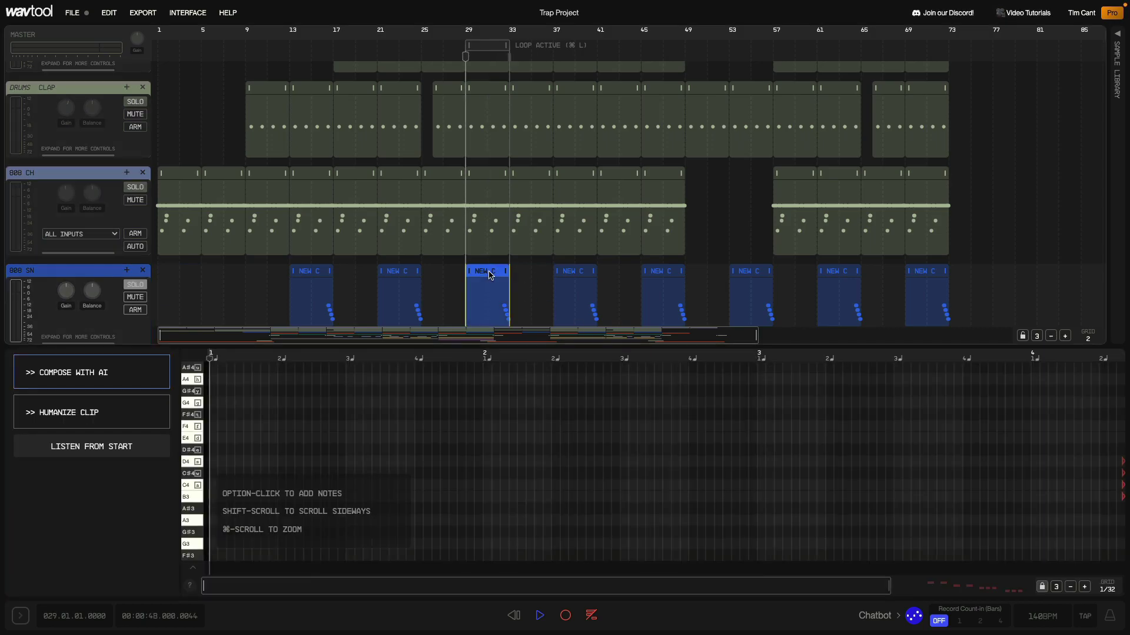
pyautogui.moveTo(634, 585); pyautogui.dragTo(774, 586)
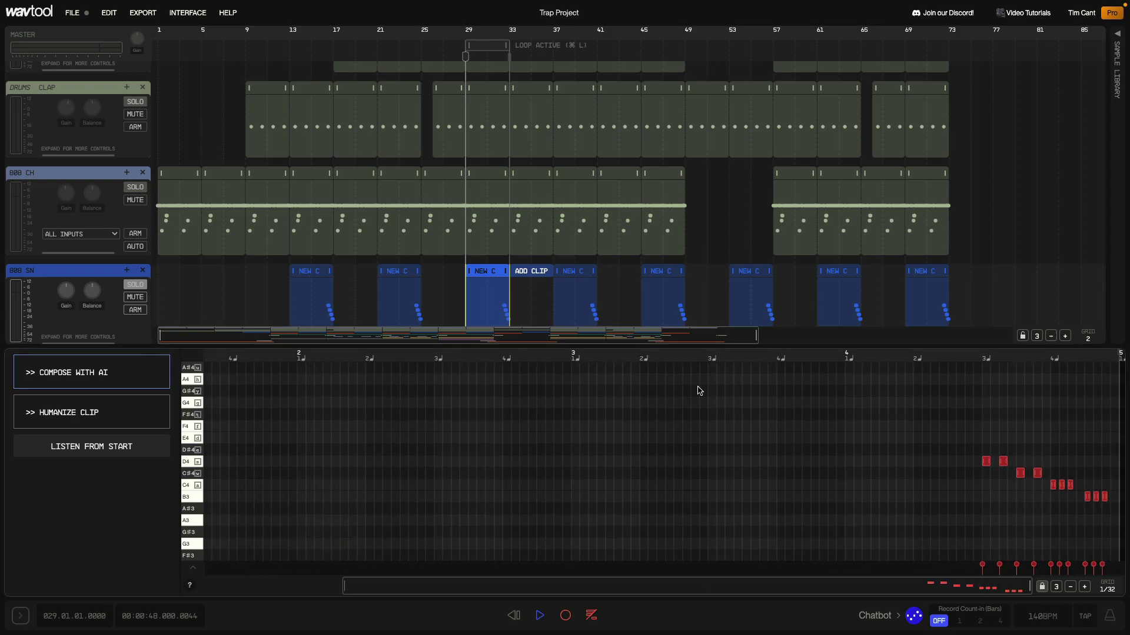
pyautogui.click(707, 360)
pyautogui.press('space')
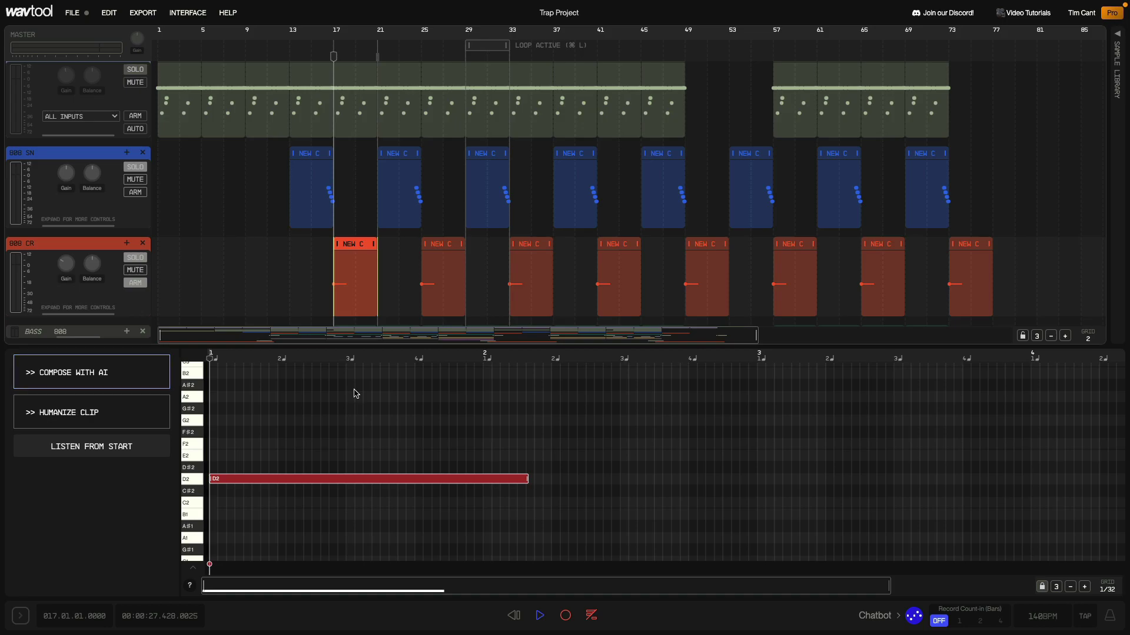
# Play the 808 CR clip at bar 17 and the bass loop starting at the same bar.
pyautogui.press('space')
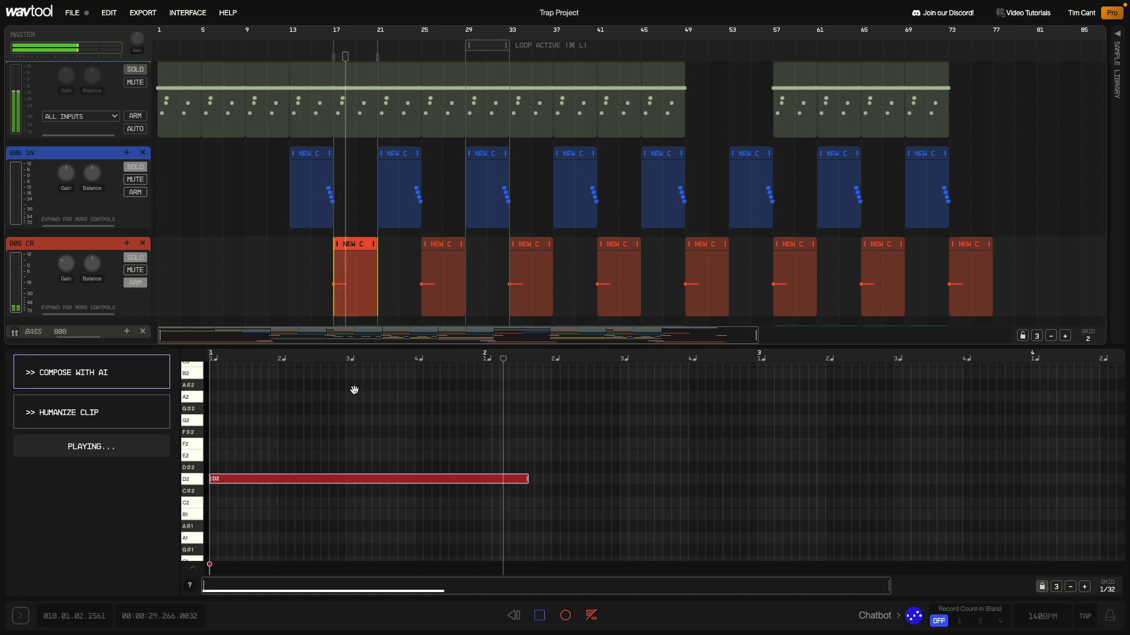
pyautogui.press('space')
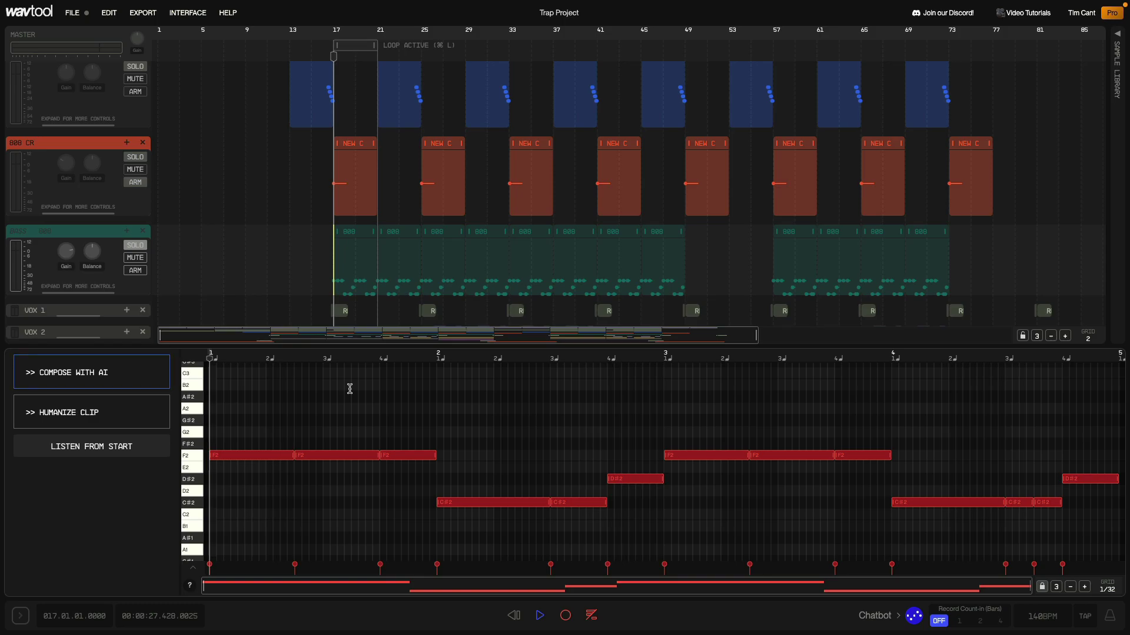
pyautogui.press('space')
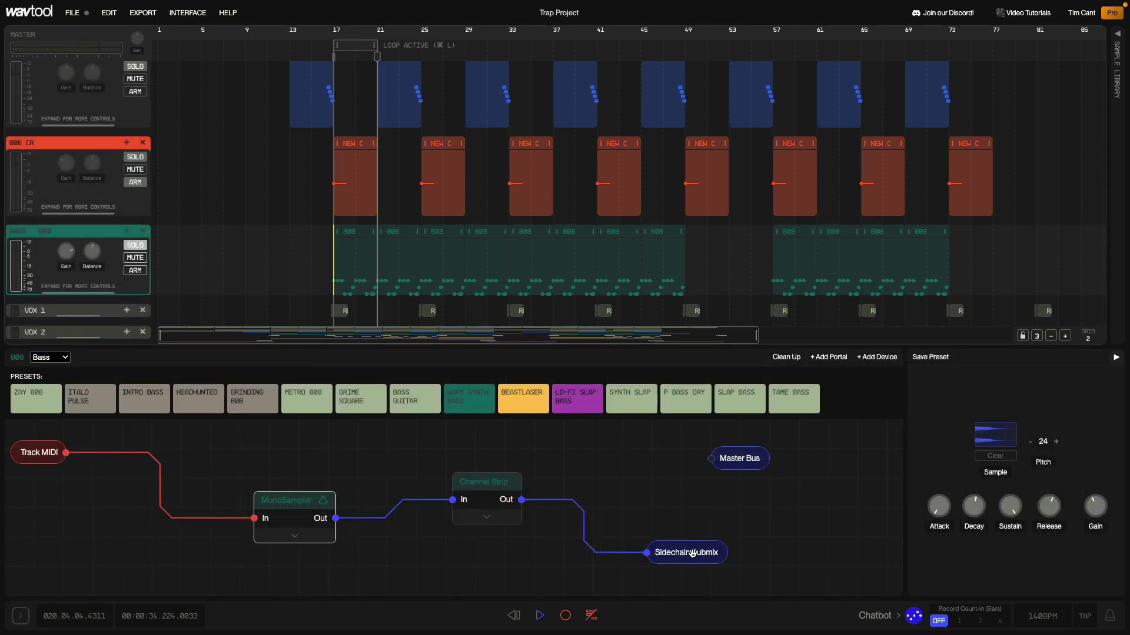
# Follow the bass track's Sidechain Submix portal to the master Compressor, enlarge its controls and play the loop.
pyautogui.click(694, 559)
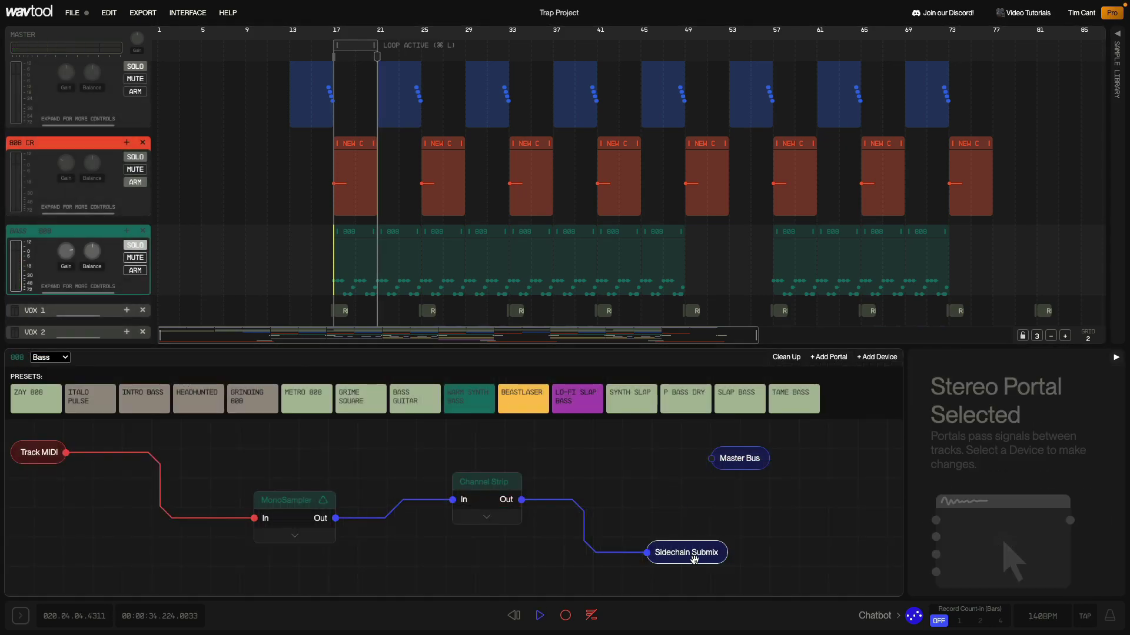
pyautogui.click(70, 38)
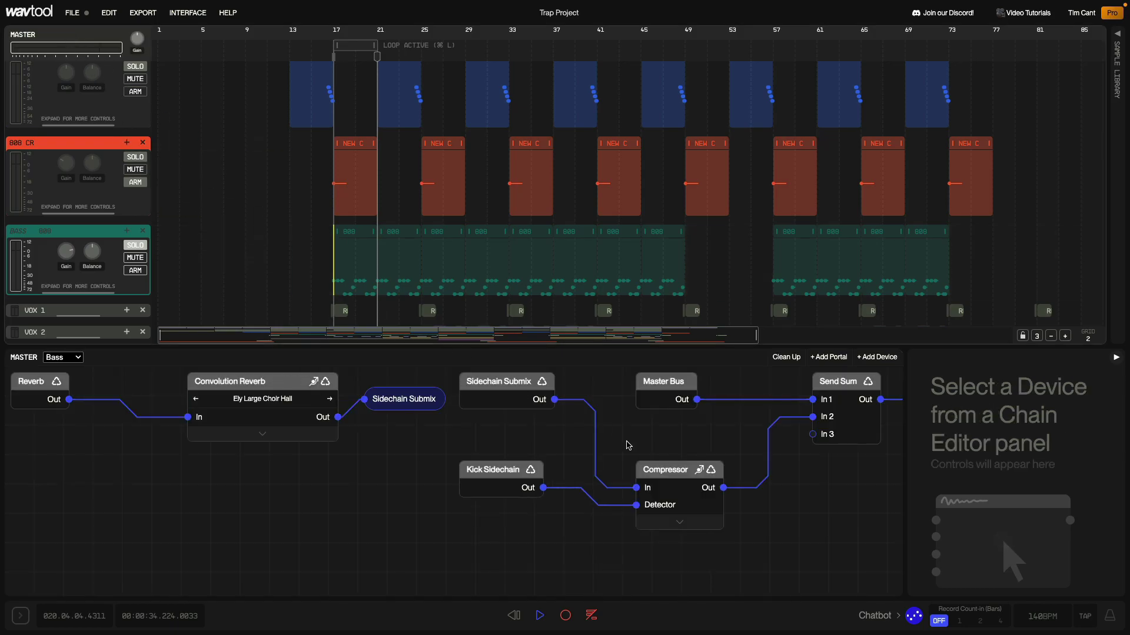
pyautogui.click(673, 469)
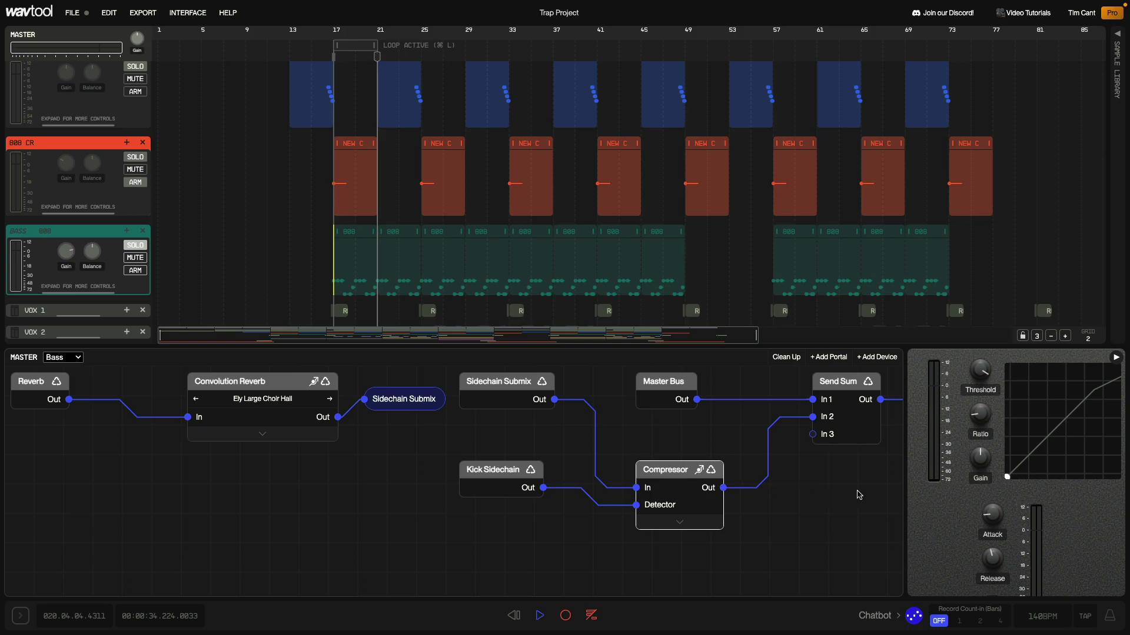
pyautogui.moveTo(905, 501); pyautogui.dragTo(767, 508)
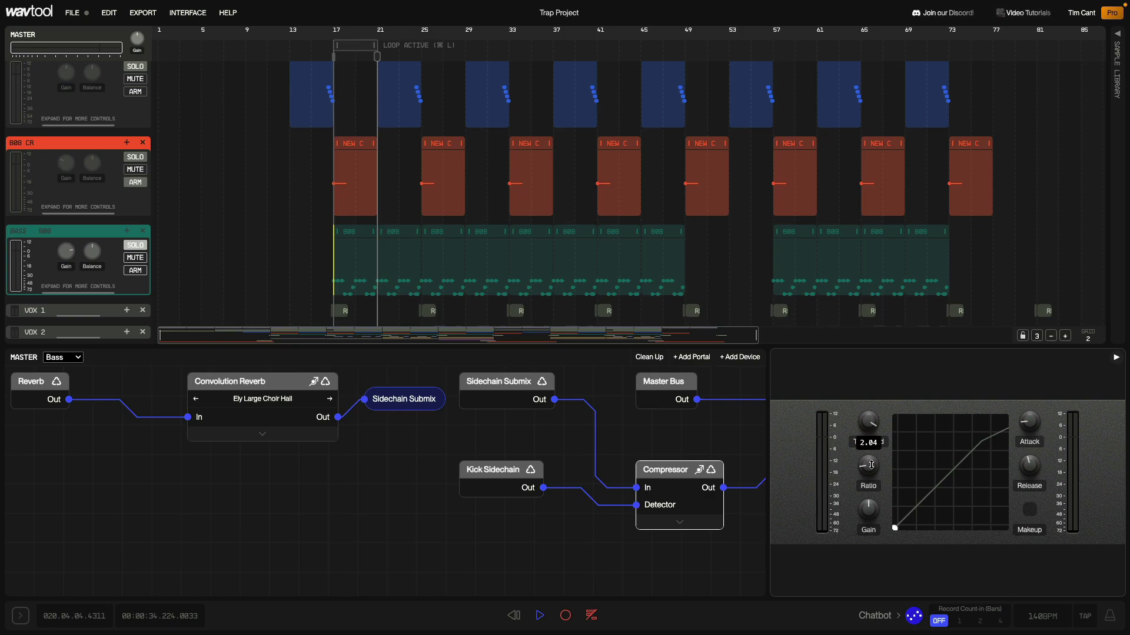
pyautogui.press('space')
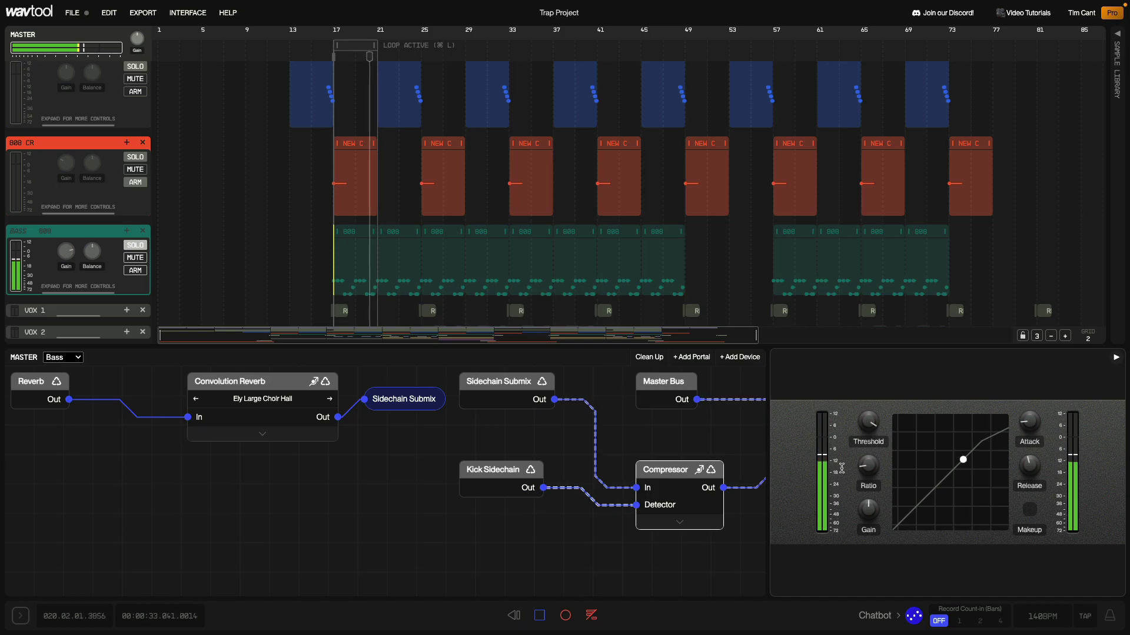
# Stop the bass loop and play the VOX 1 vocal shout clips together with the bass from bar 17.
pyautogui.press('space')
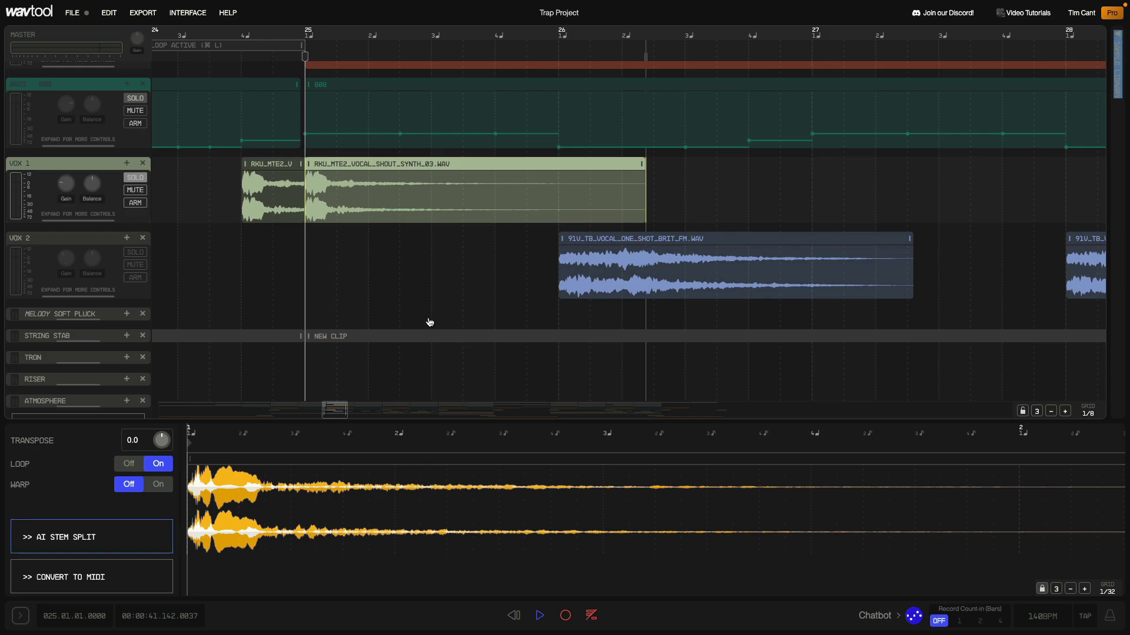
pyautogui.moveTo(328, 409); pyautogui.dragTo(264, 415)
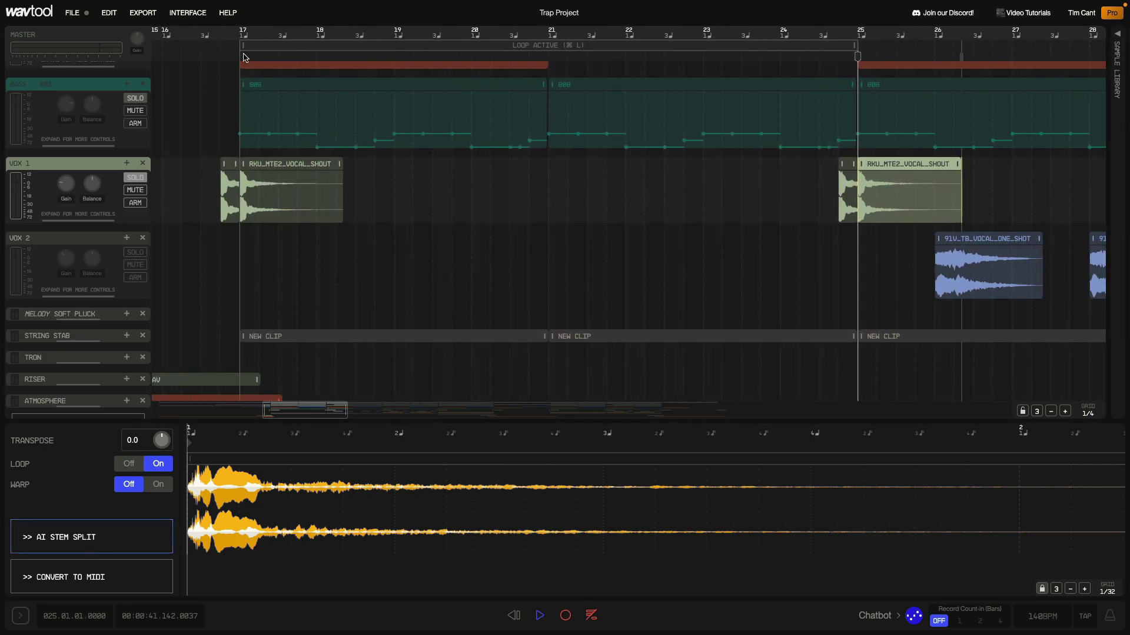
pyautogui.click(242, 56)
pyautogui.press('space')
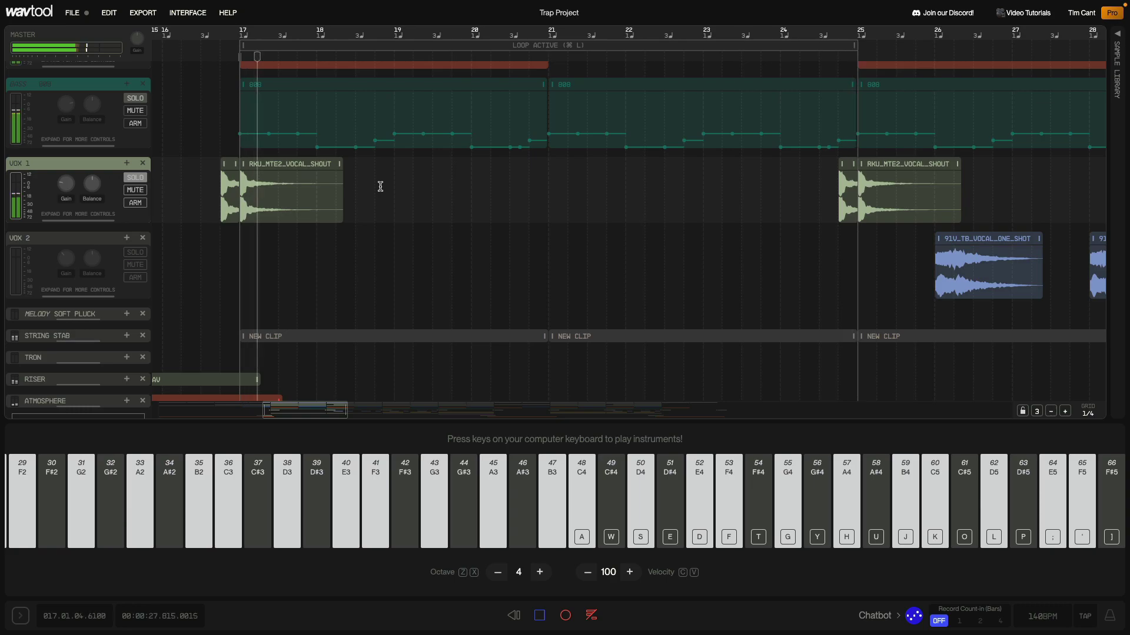
pyautogui.press('space')
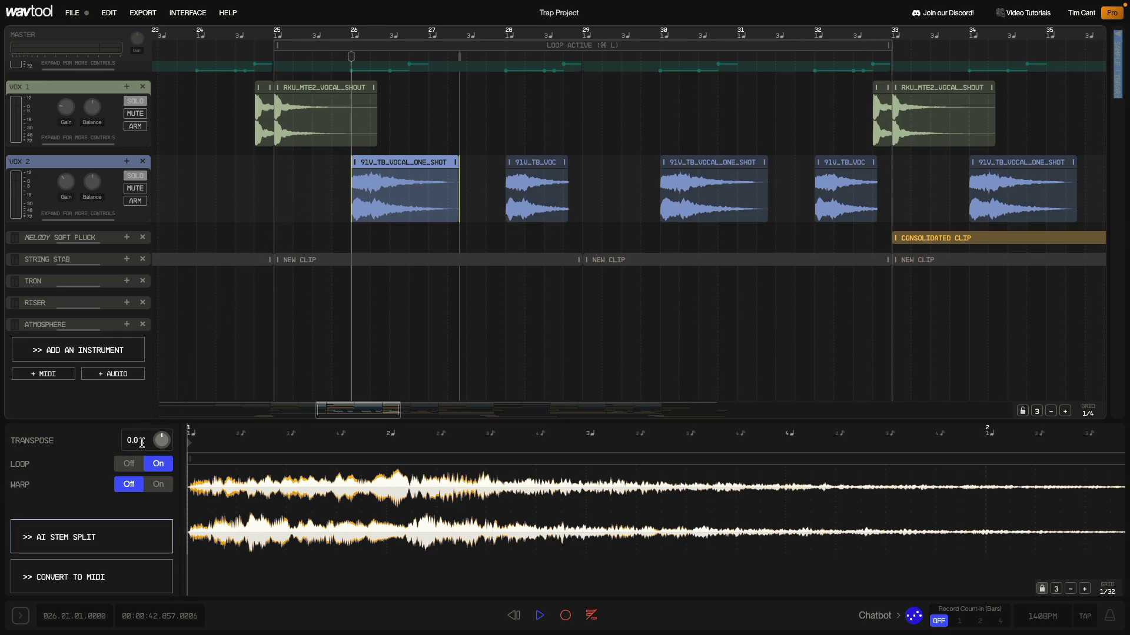
# Examine the transpose and warp settings of the VOX 2 clip at bar 28 and play the vocals from bar 25.
pyautogui.click(527, 167)
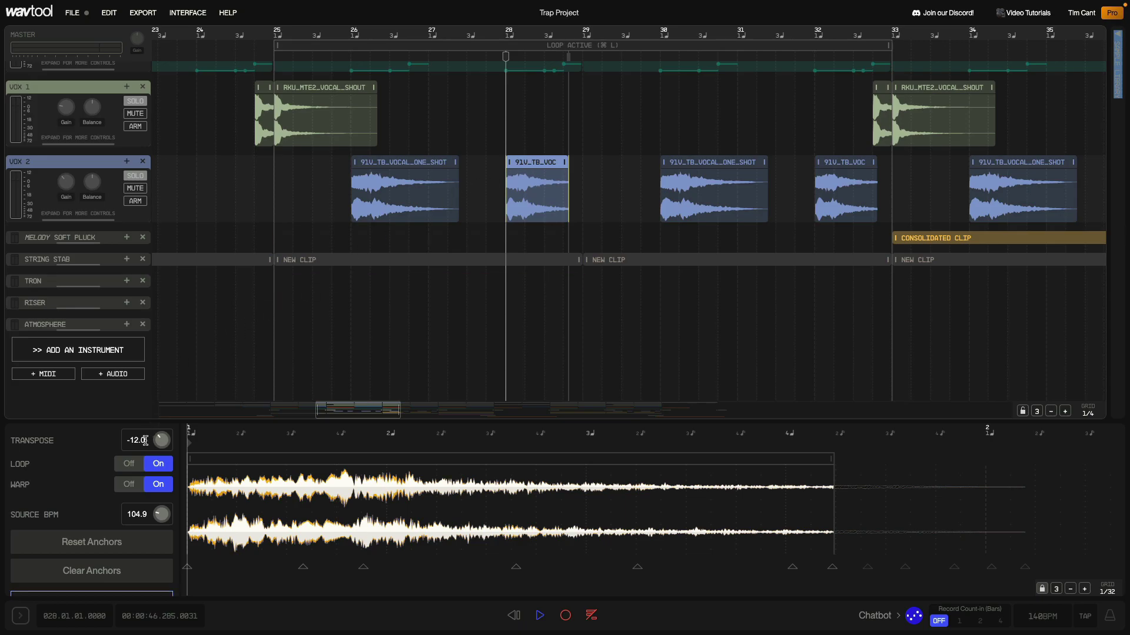
pyautogui.click(275, 208)
pyautogui.press('space')
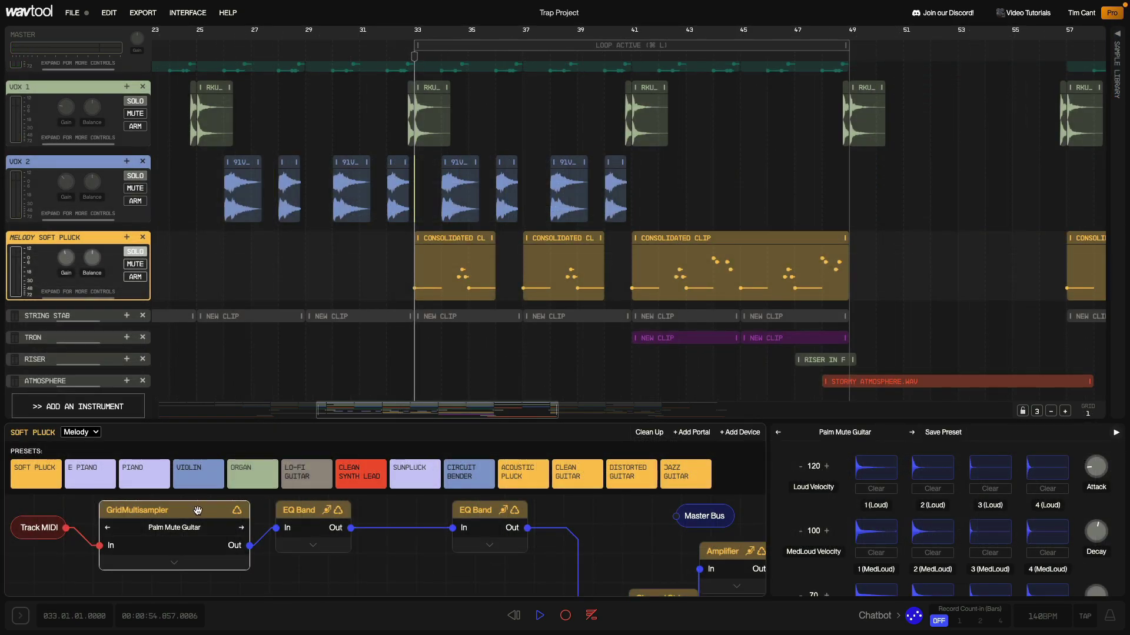
# Inspect the two EQ Band devices on the Melody Soft Pluck track and play its melody from bar 33.
pyautogui.click(296, 510)
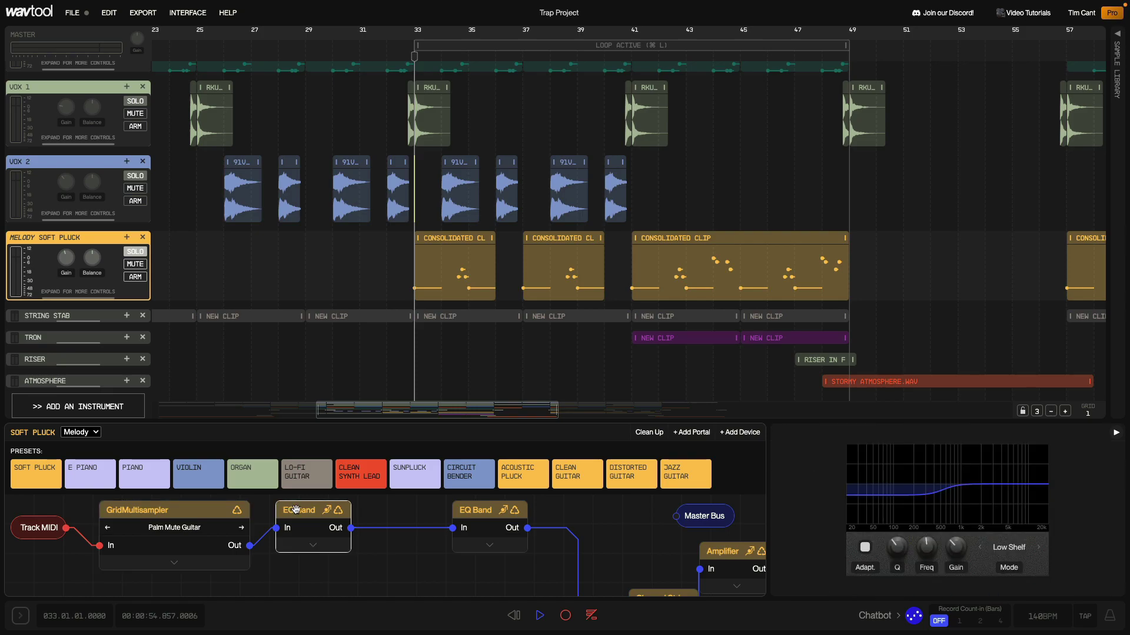
pyautogui.click(476, 509)
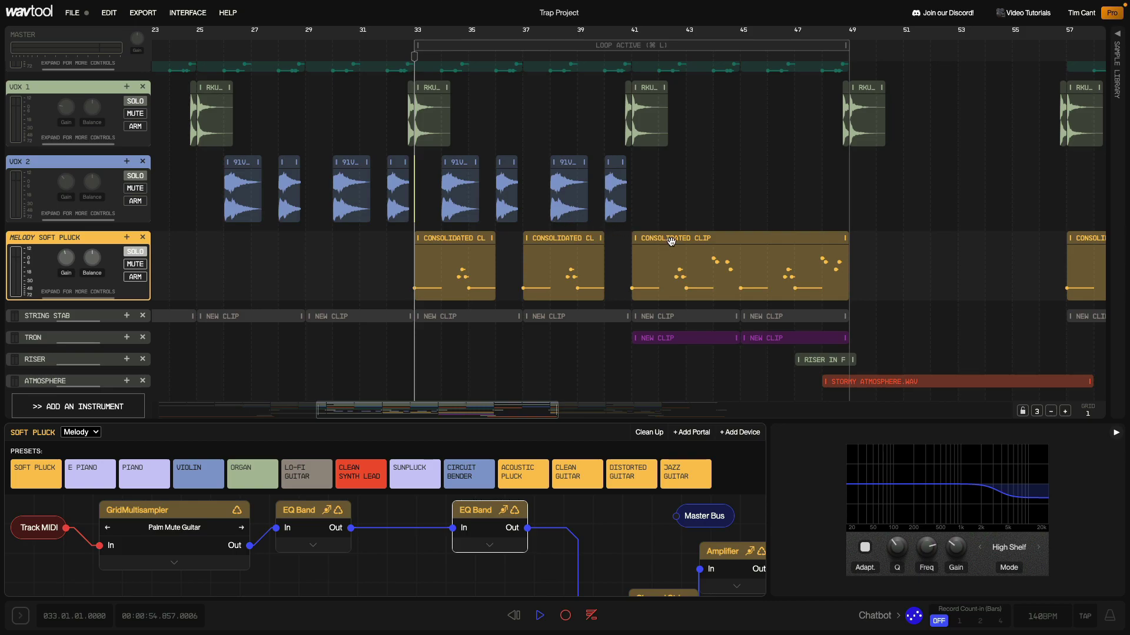
pyautogui.press('space')
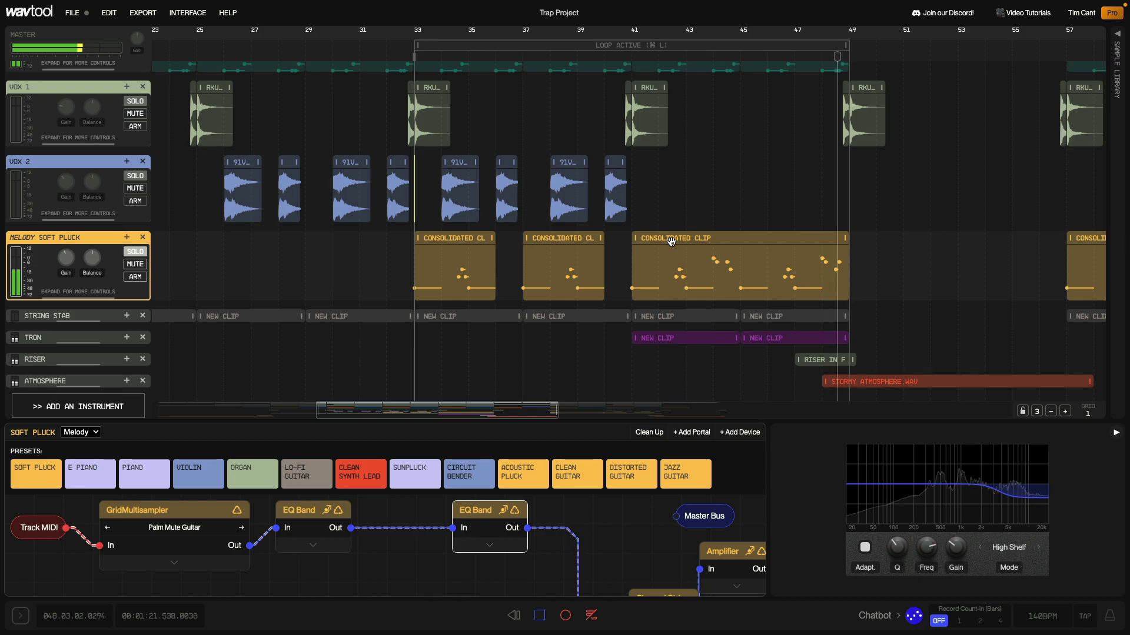
pyautogui.press('space')
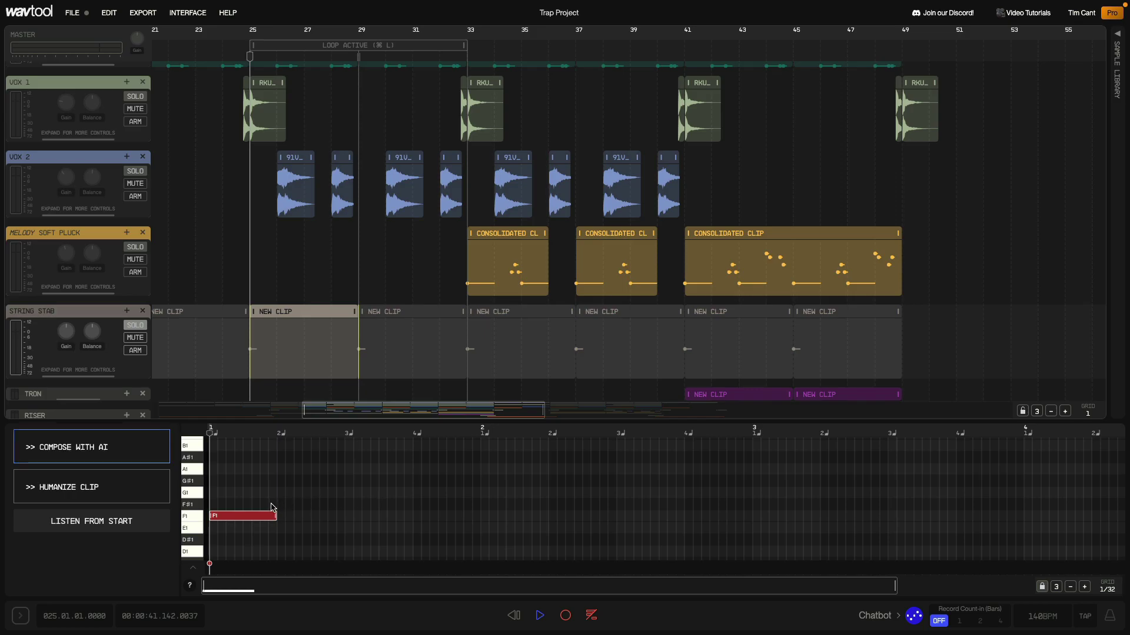
# Play the String Stab loop from bar 25 and open the track's clip at bar 29 to view its note.
pyautogui.press('space')
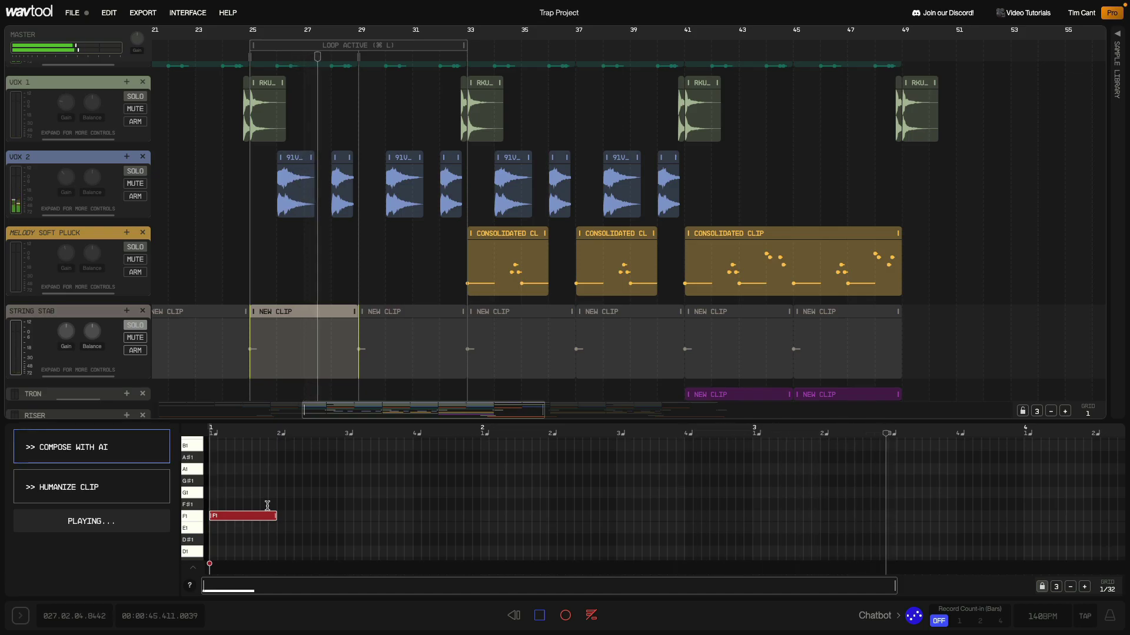
pyautogui.click(408, 314)
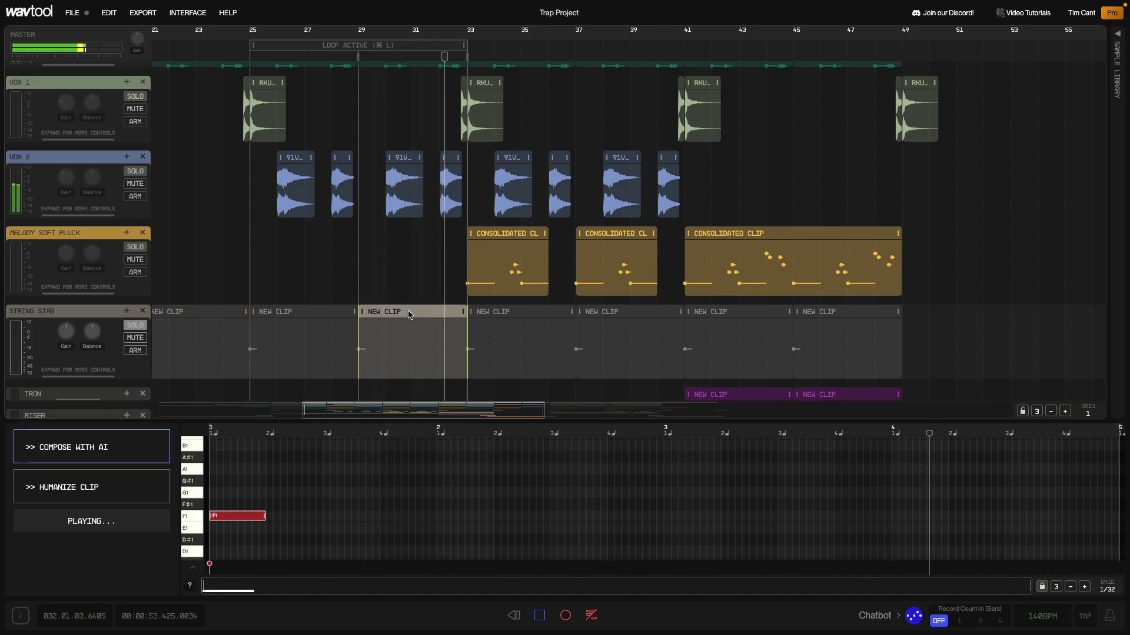
pyautogui.press('space')
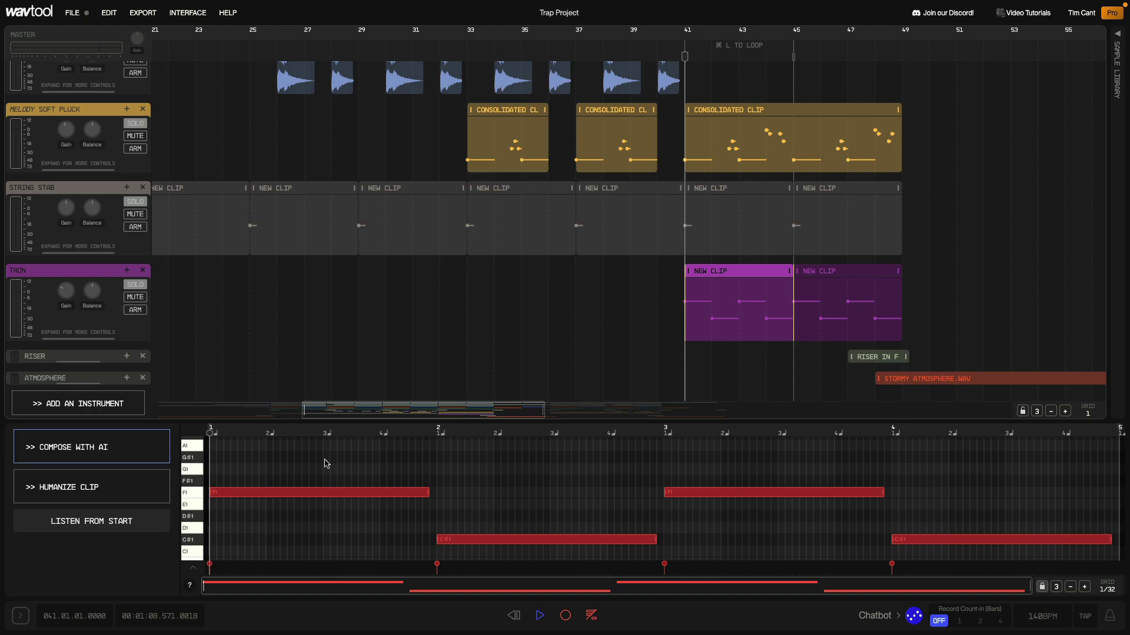
# Audition the Tron clip at bar 41, the Riser clip at bar 15 and the Stormy Atmosphere clip at bar 48.
pyautogui.press('space')
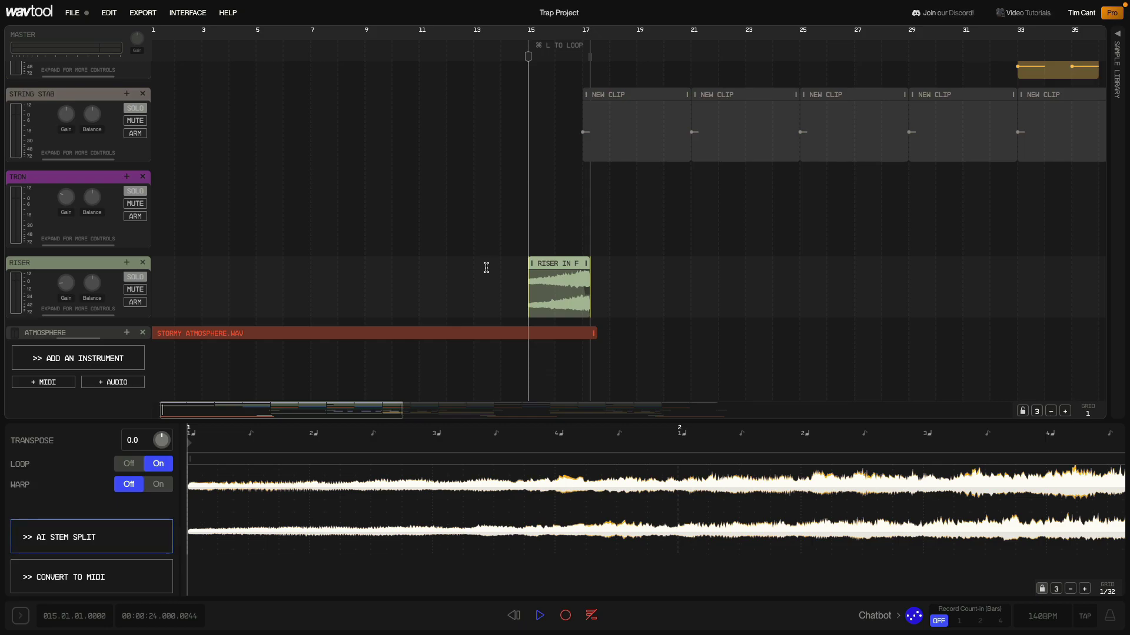
pyautogui.press('space')
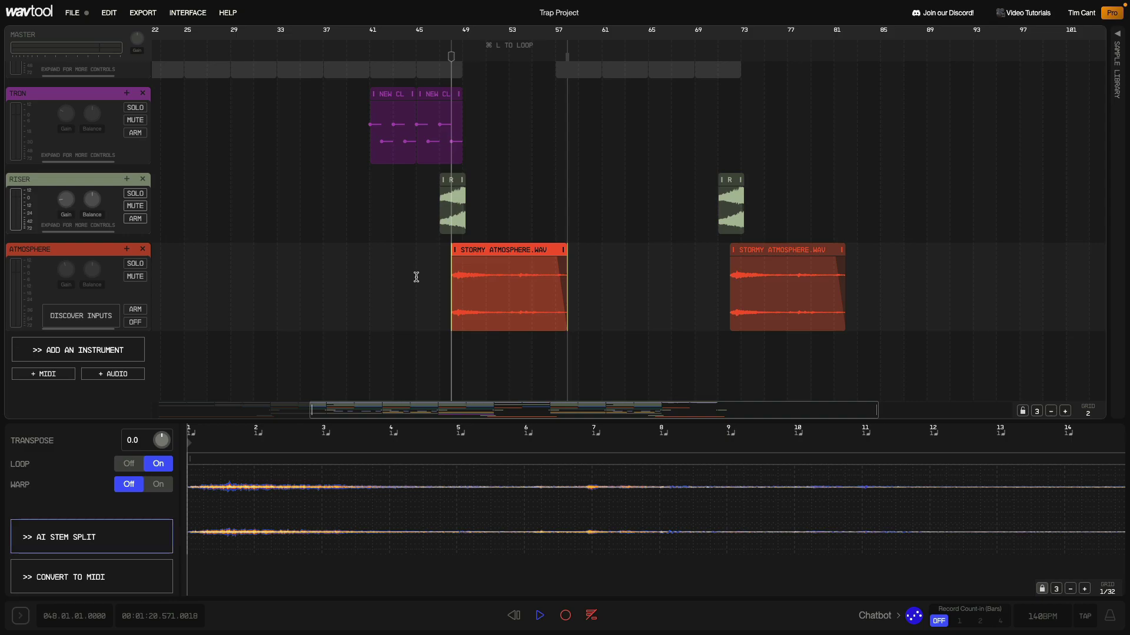
pyautogui.press('space')
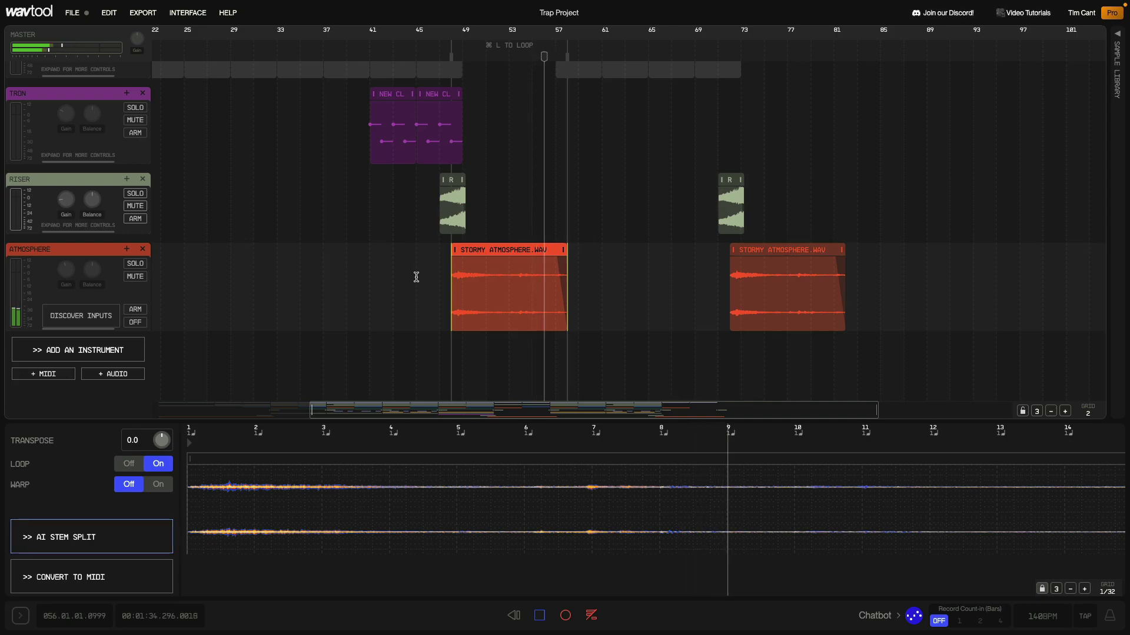
pyautogui.press('space')
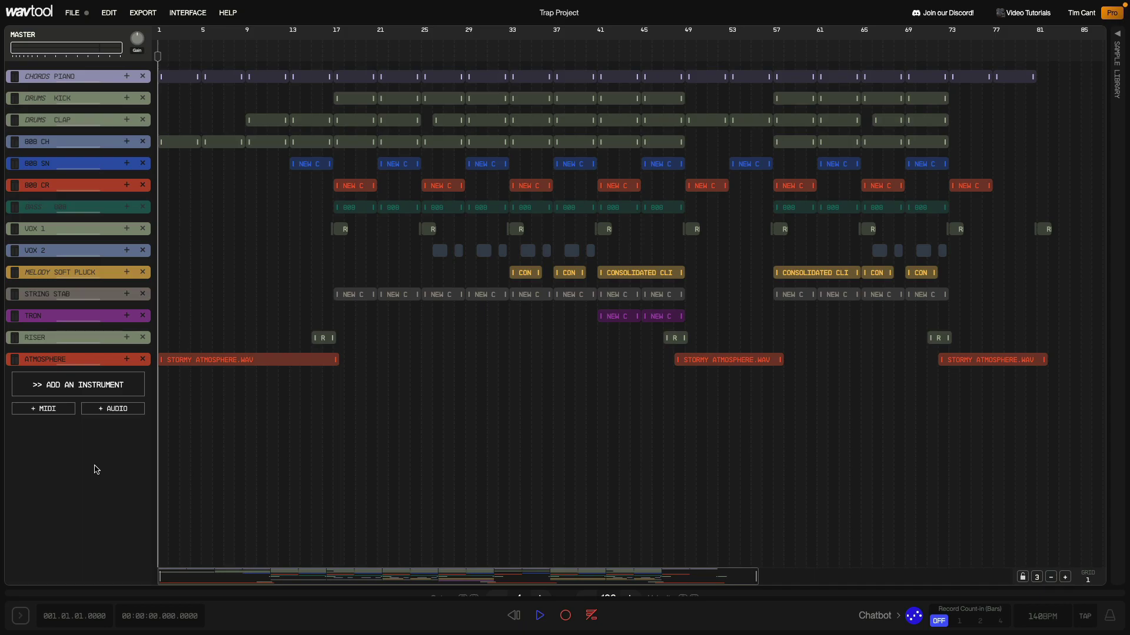
# Play the full arrangement from bar 1 and bring up the project's file commands.
pyautogui.press('space')
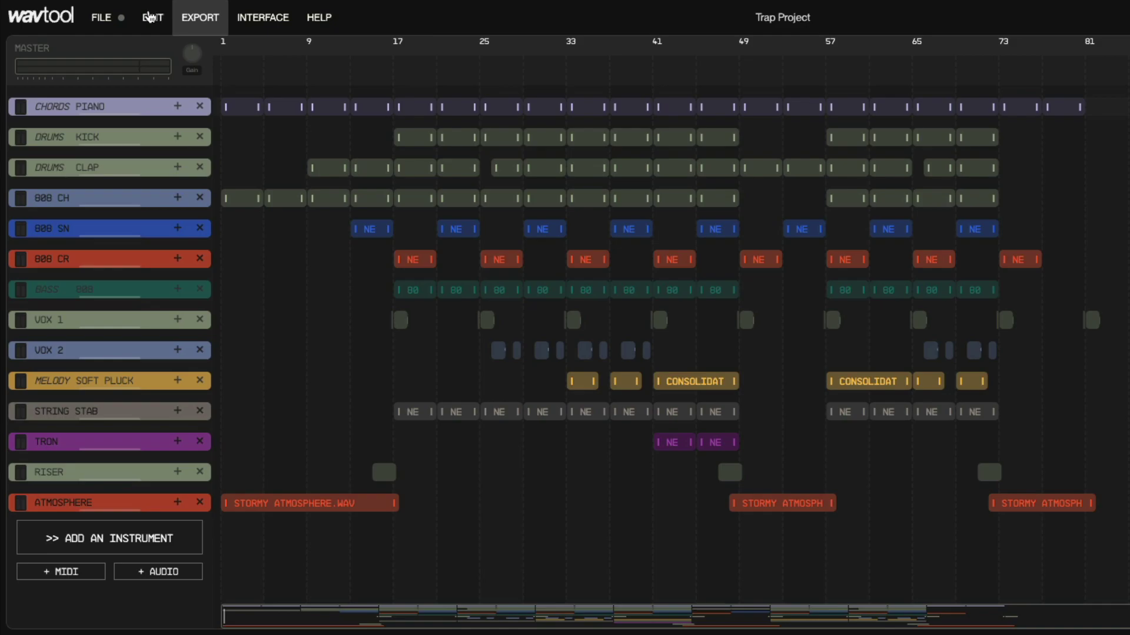
pyautogui.click(74, 13)
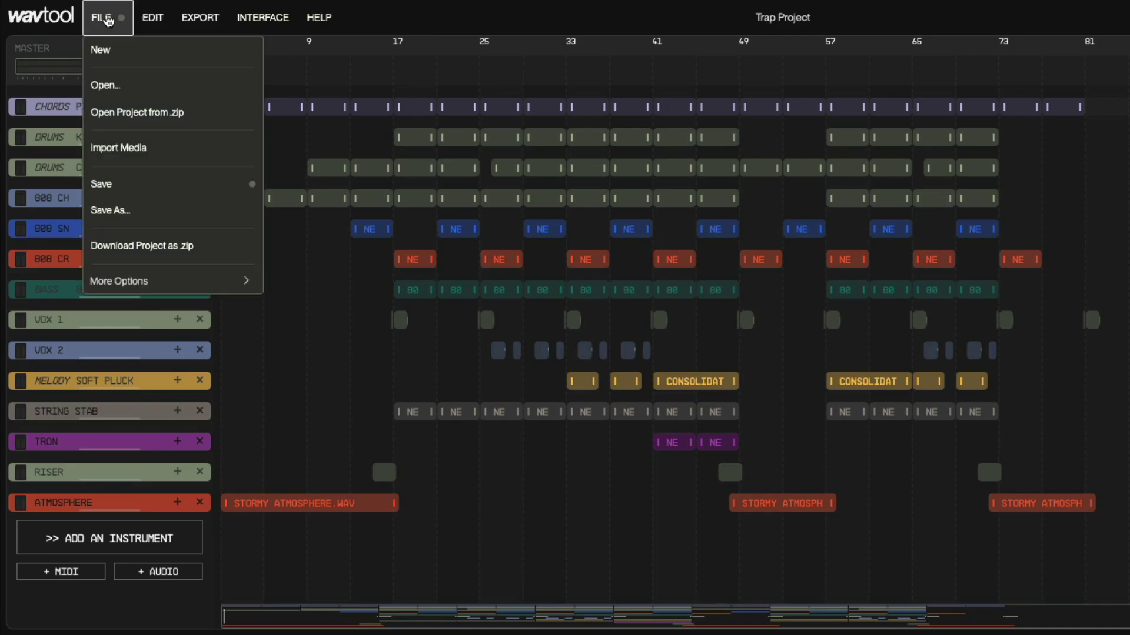